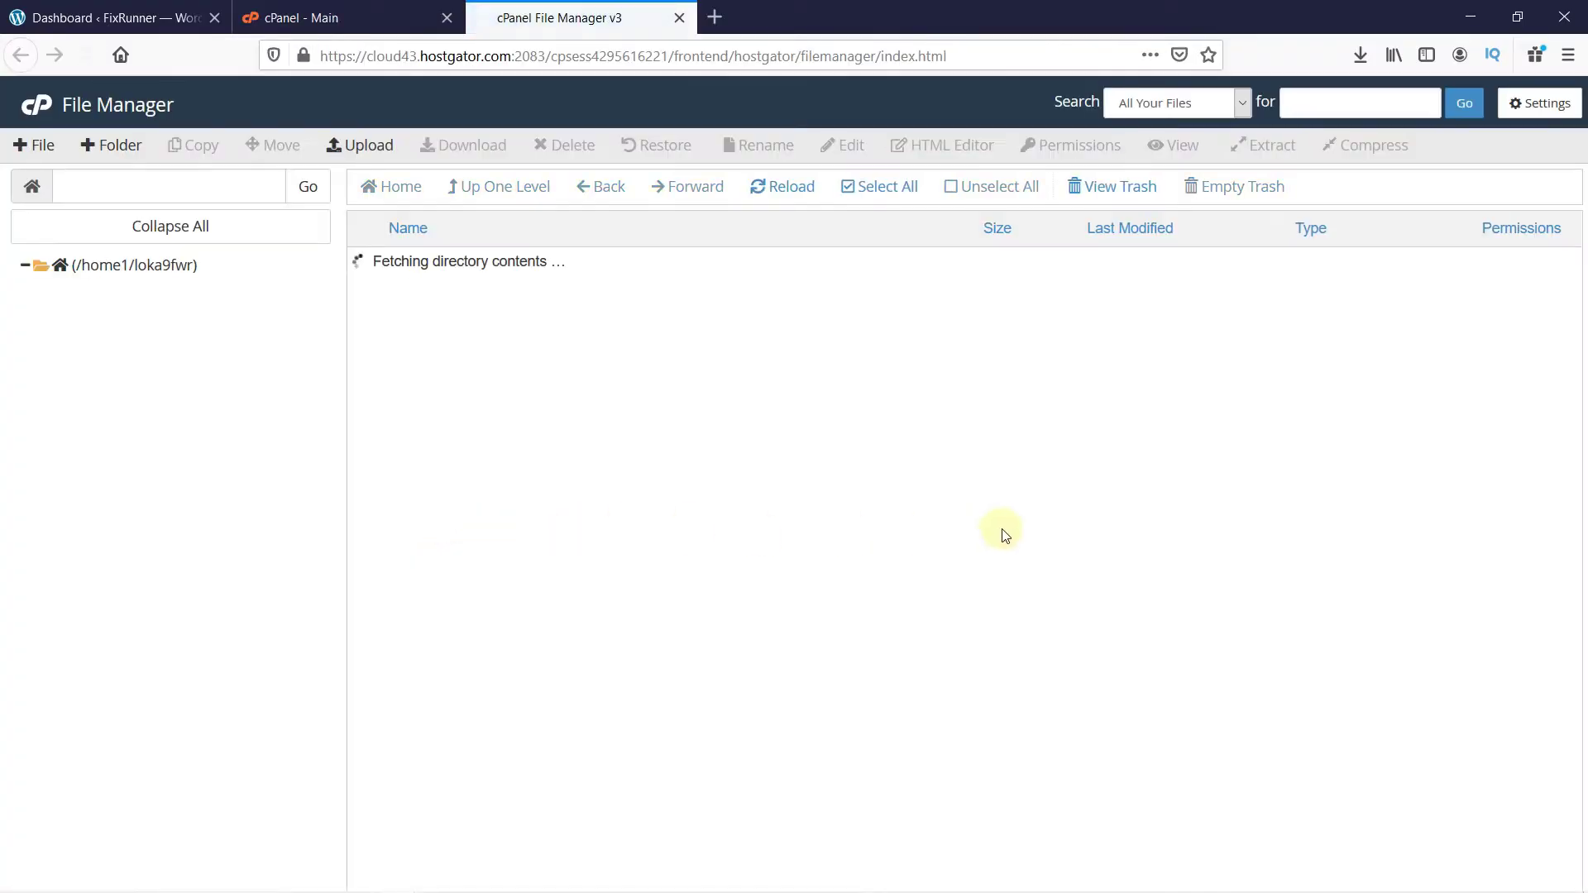
Open the tutorial1.fixrunnertest.com folder to show its WordPress files, including .htaccess
scroll(1046, 531, "down", 8)
scroll(1046, 532, "down", 3)
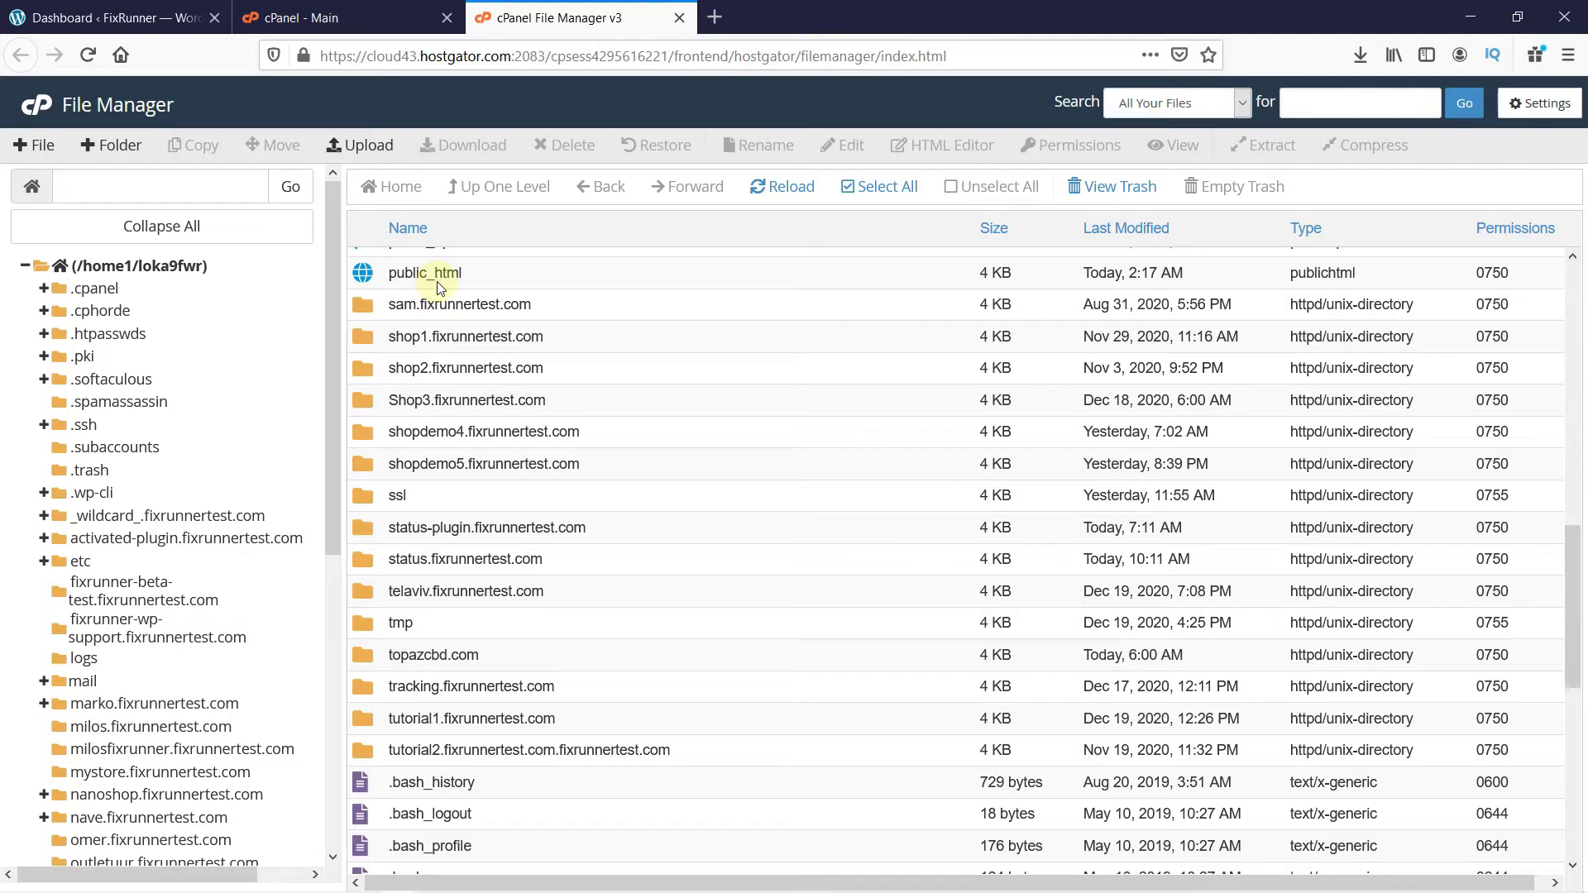
double_click(383, 723)
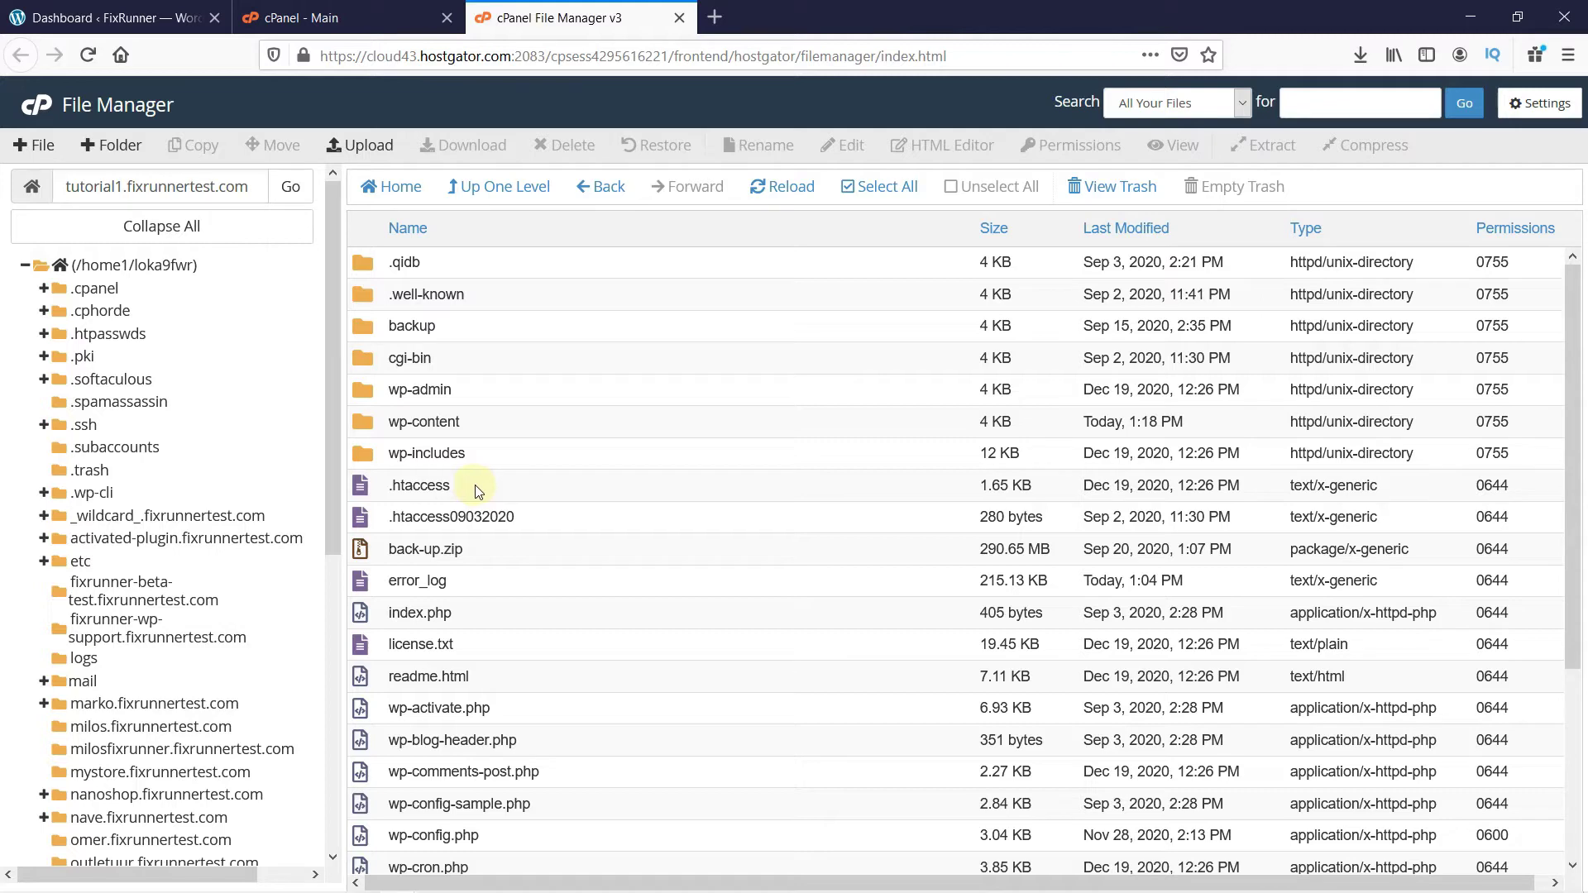
left_click(1519, 112)
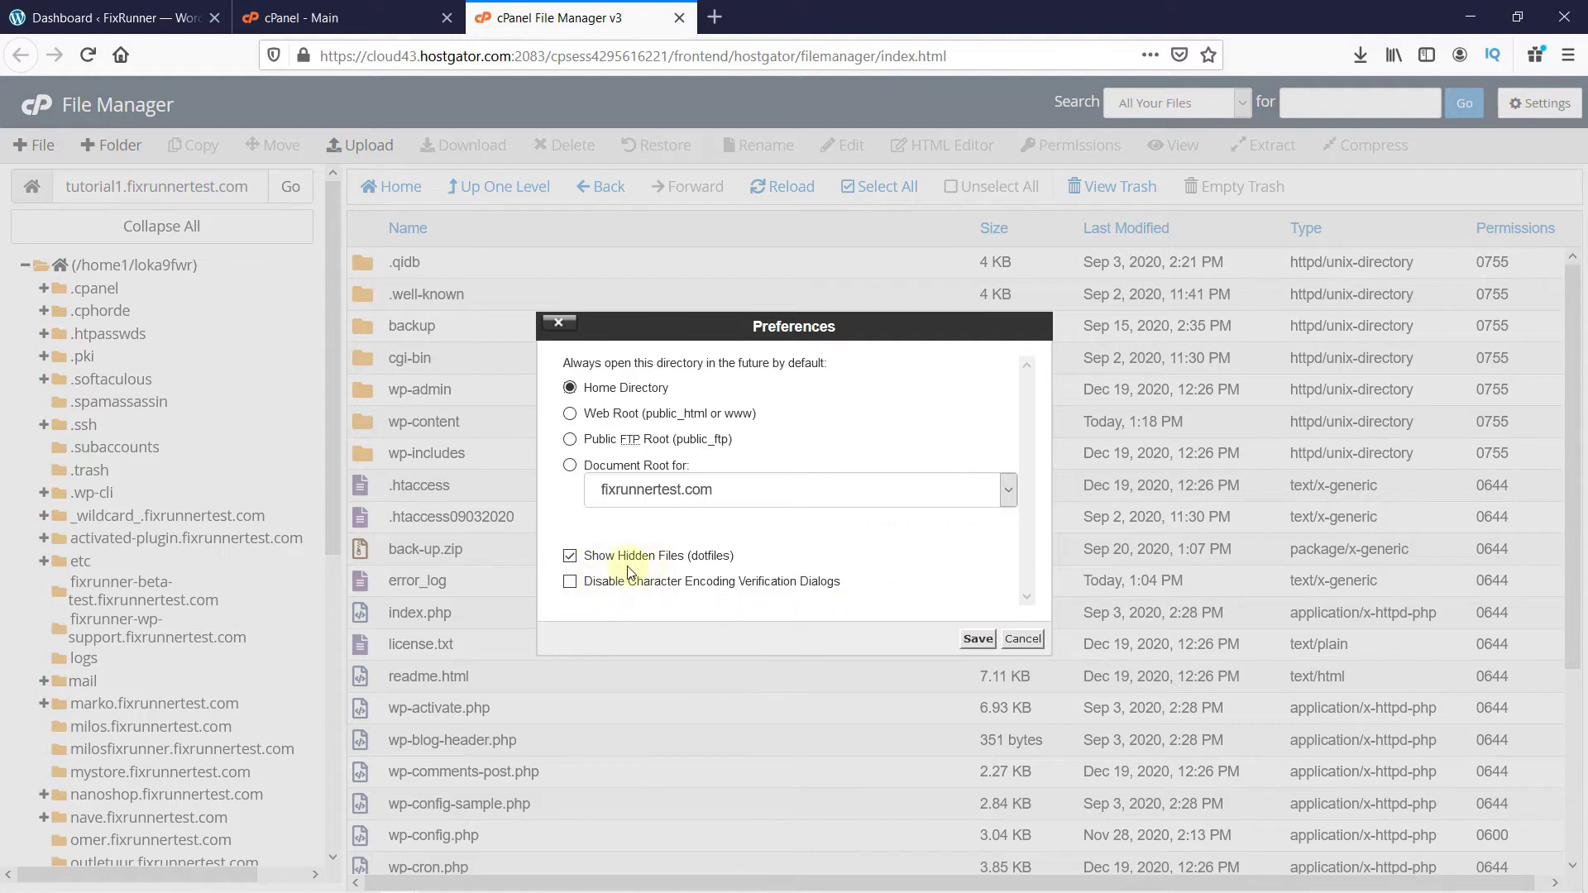
left_click(571, 556)
left_click(977, 640)
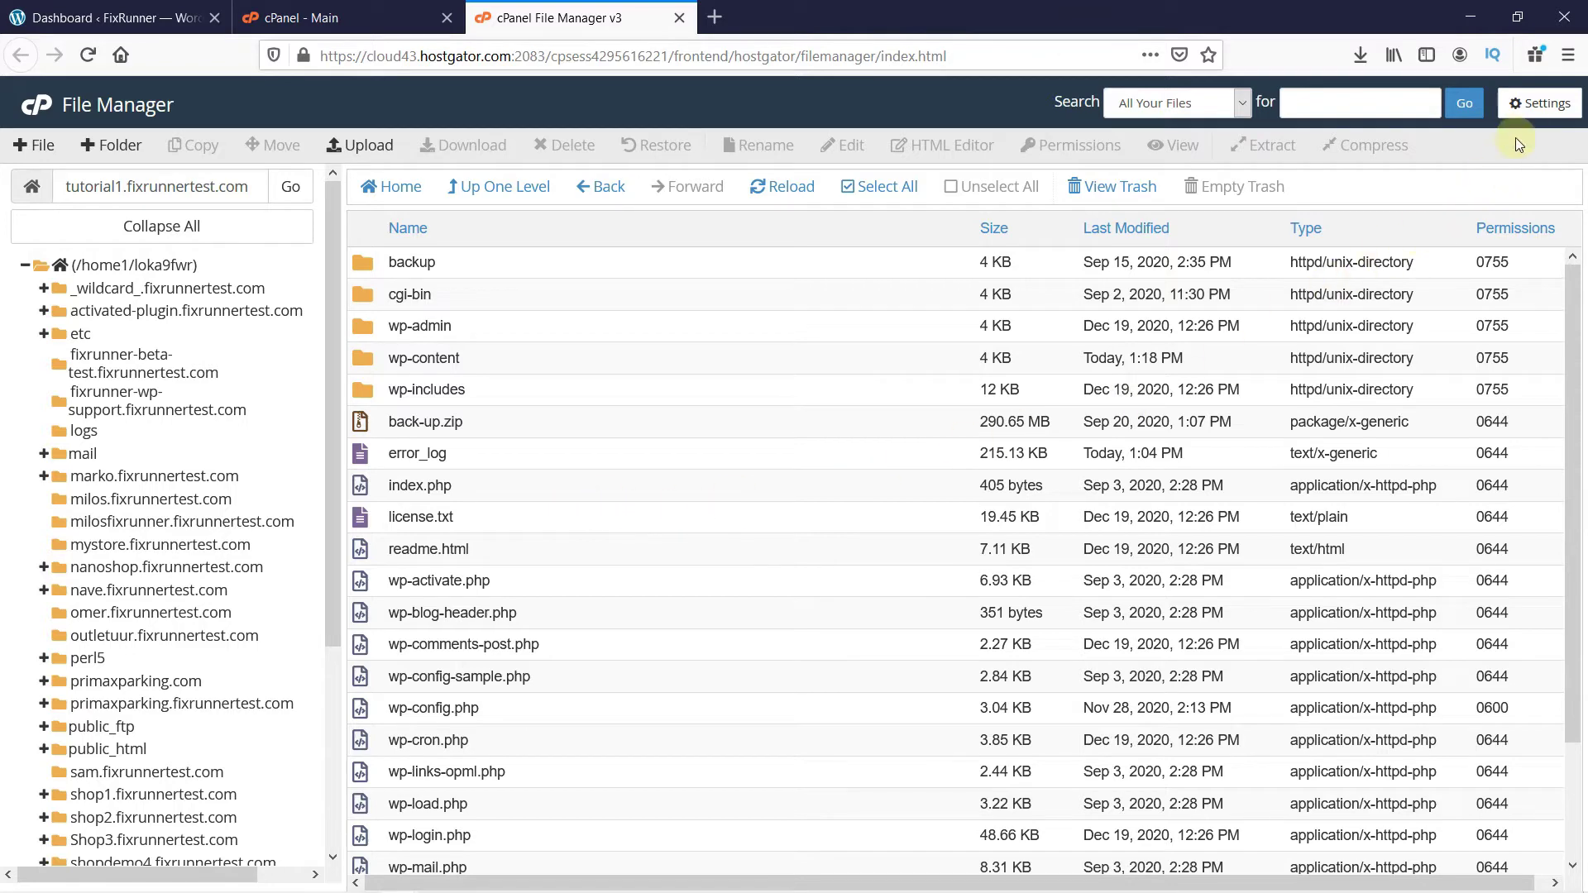
left_click(1539, 103)
left_click(658, 557)
left_click(977, 638)
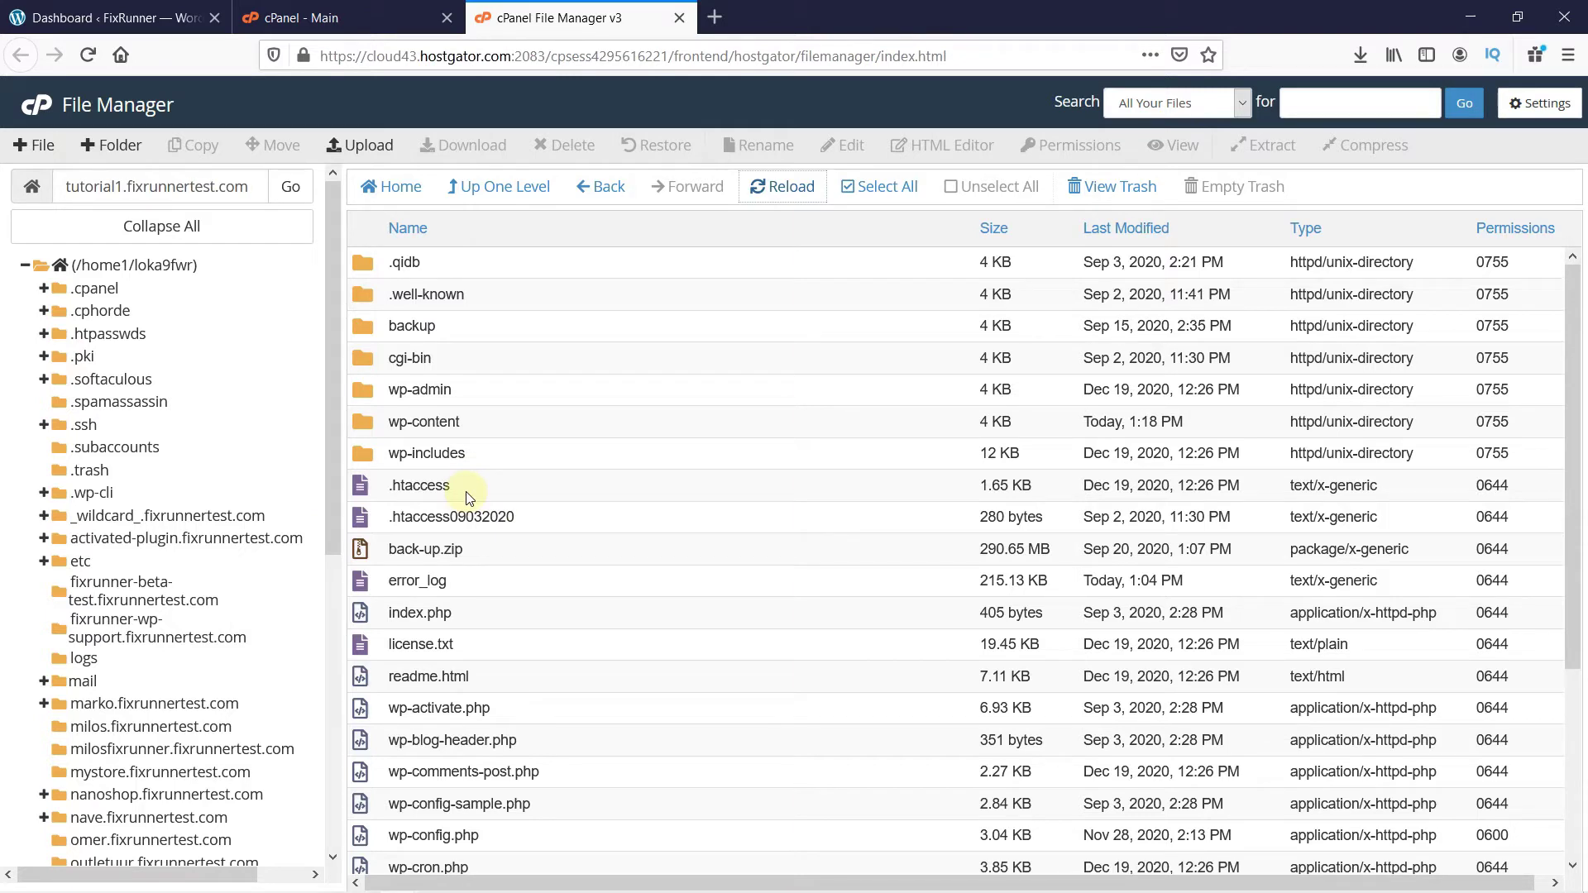
Permanently delete the .htaccess file, skipping the trash, leaving .htaccess09032020
right_click(366, 489)
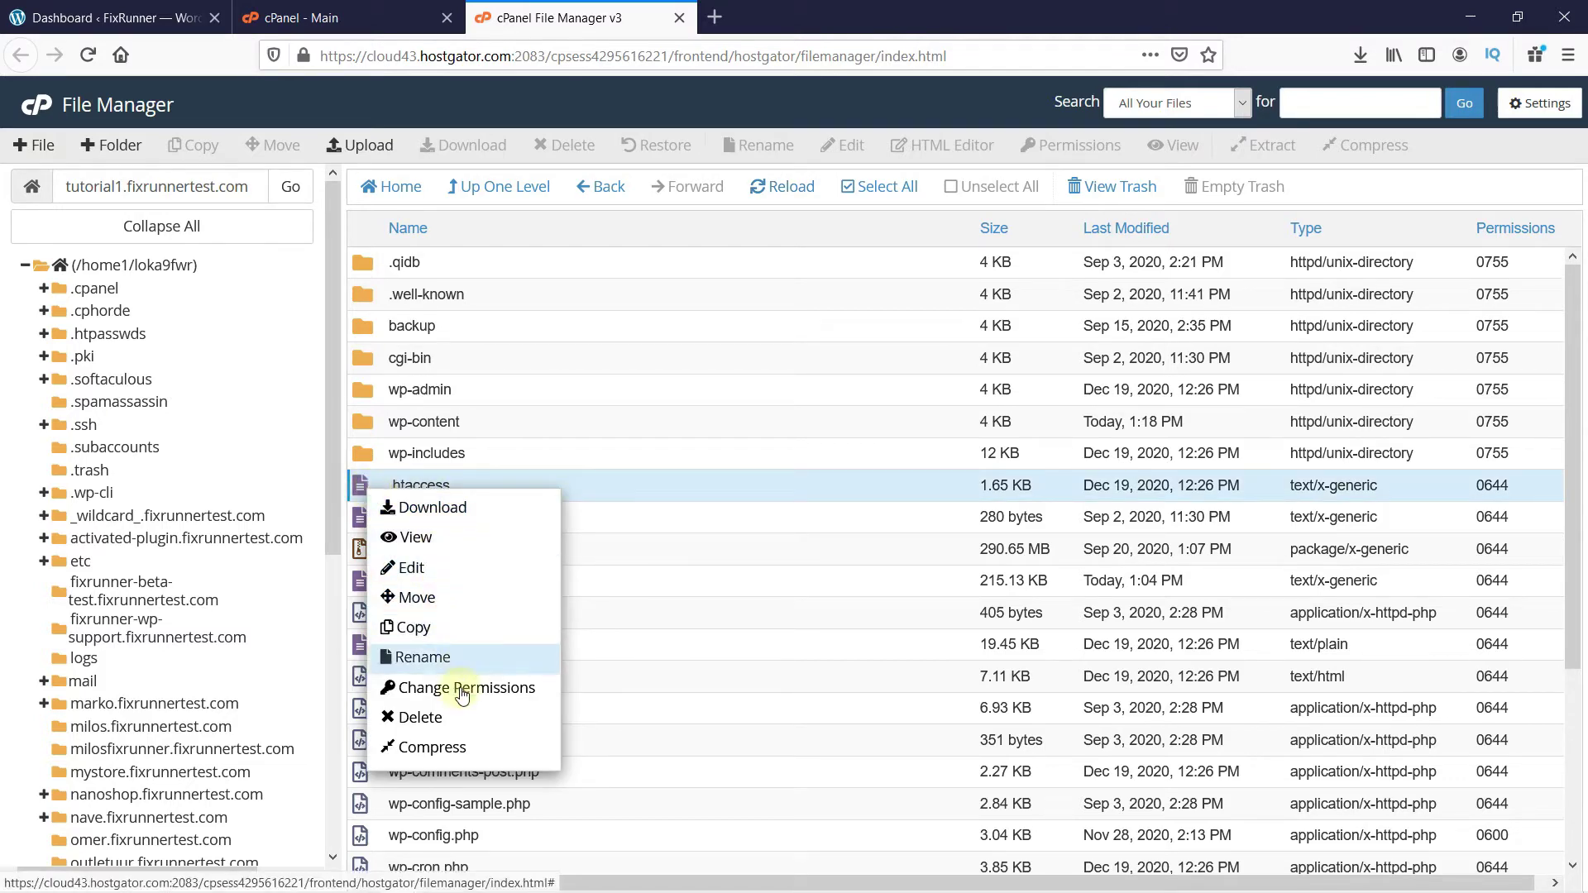
left_click(458, 716)
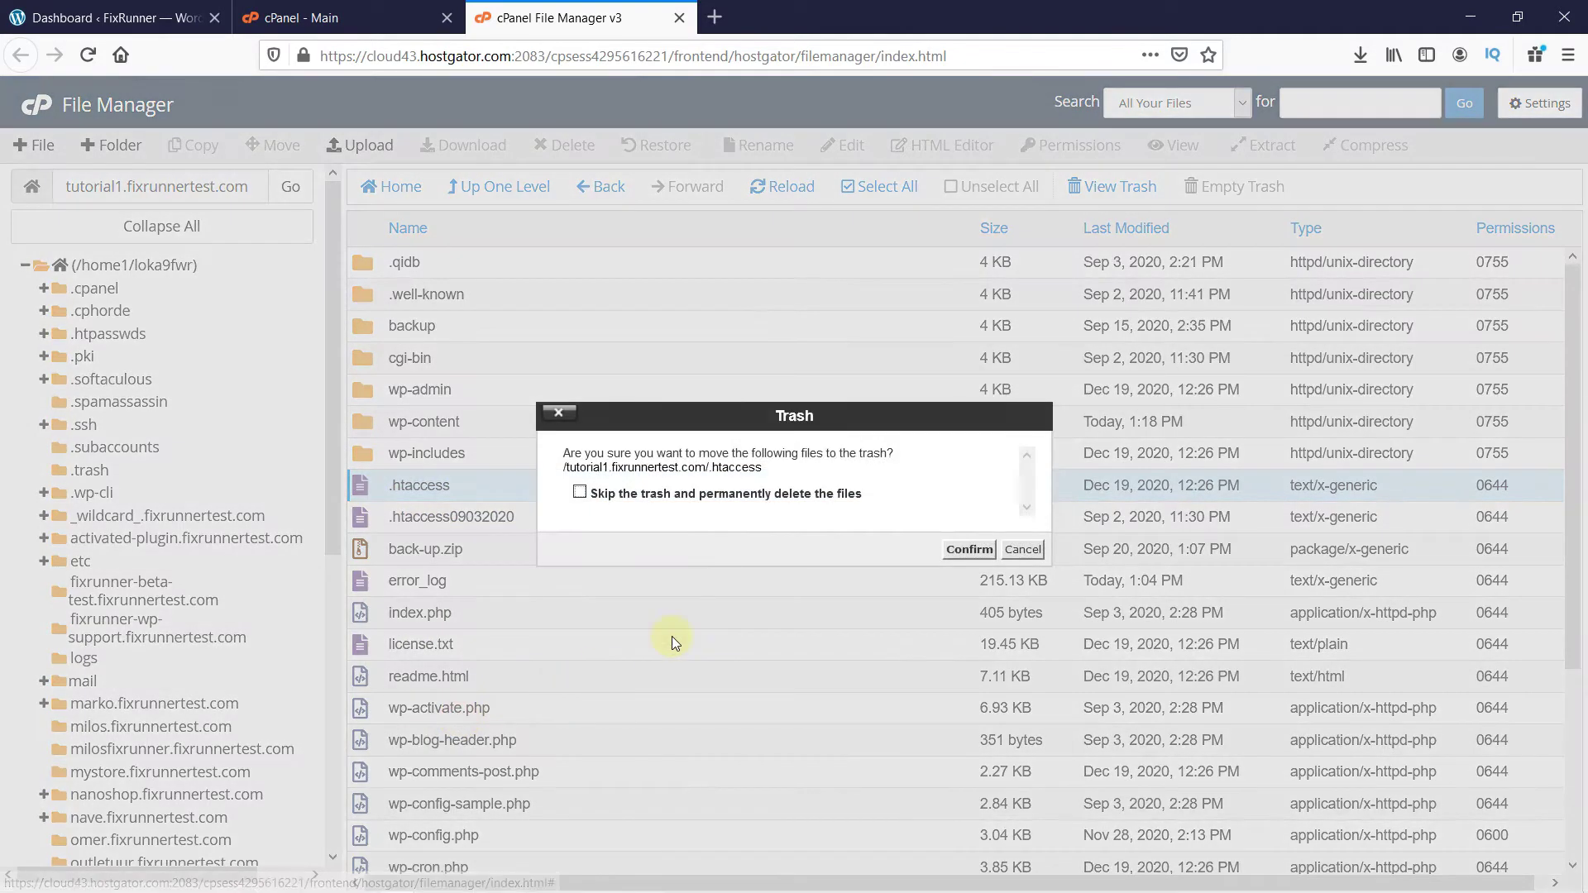
left_click(652, 493)
left_click(978, 551)
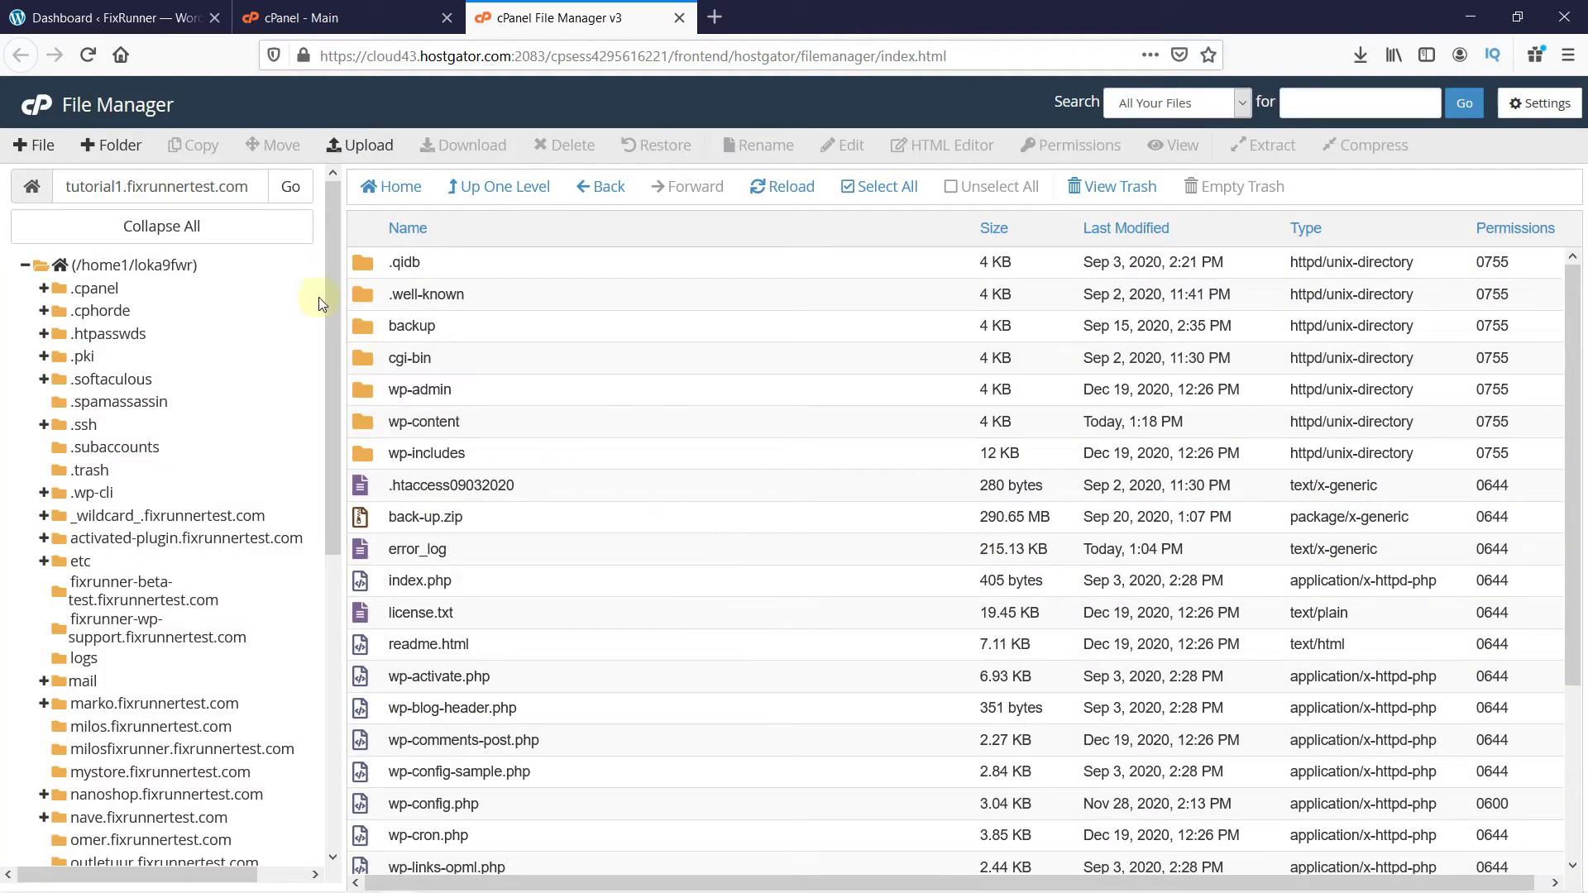
Resave the WordPress Permalink settings unchanged with Day and name, regenerating .htaccess
left_click(125, 23)
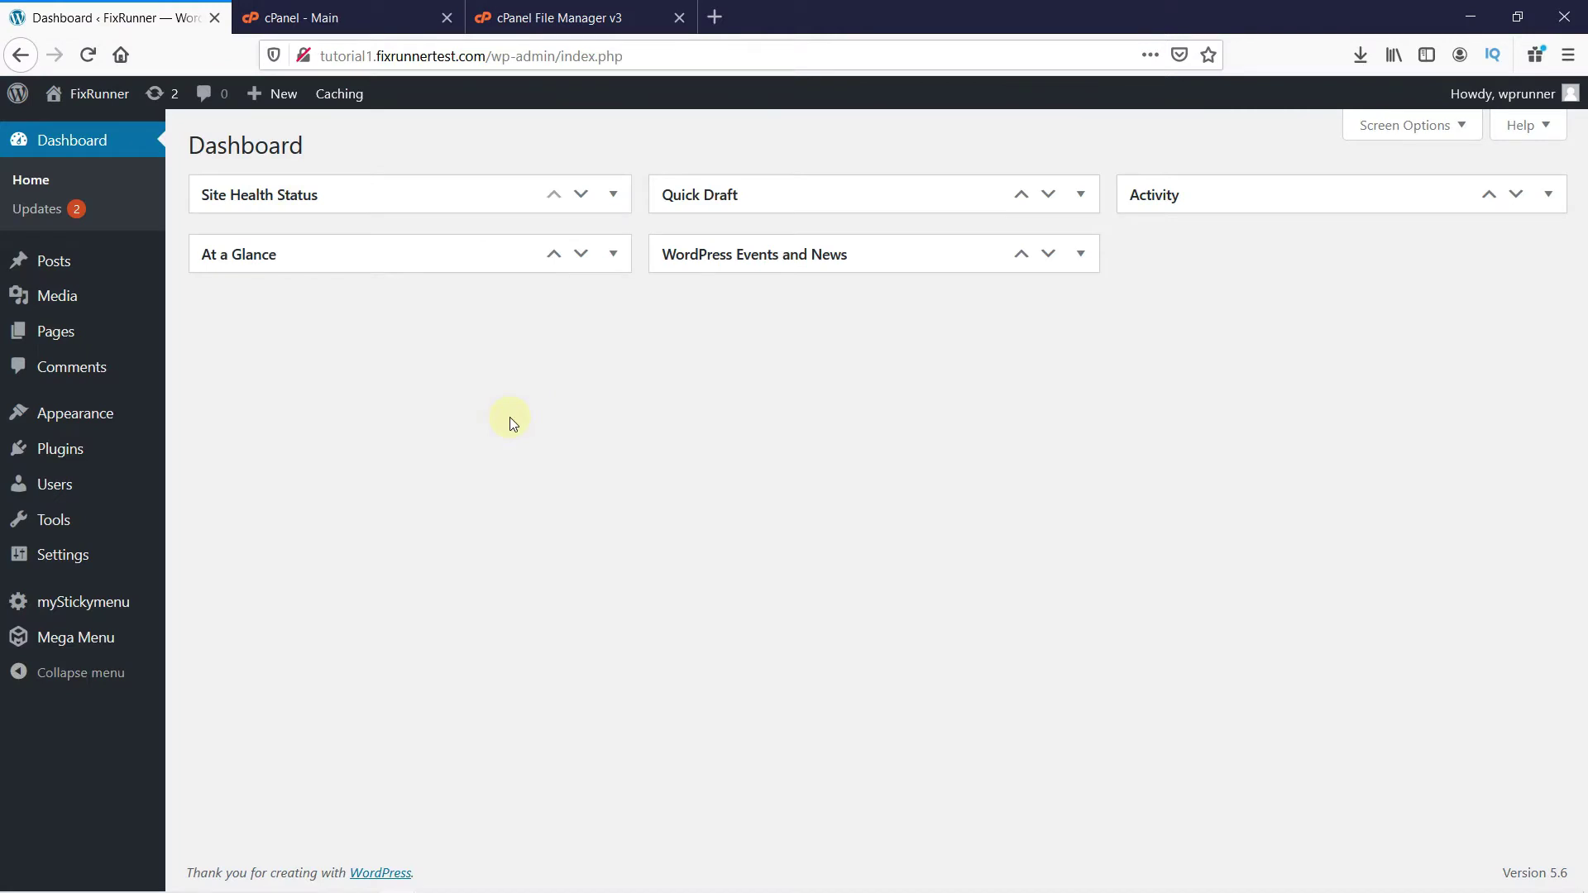
mouse_move(117, 551)
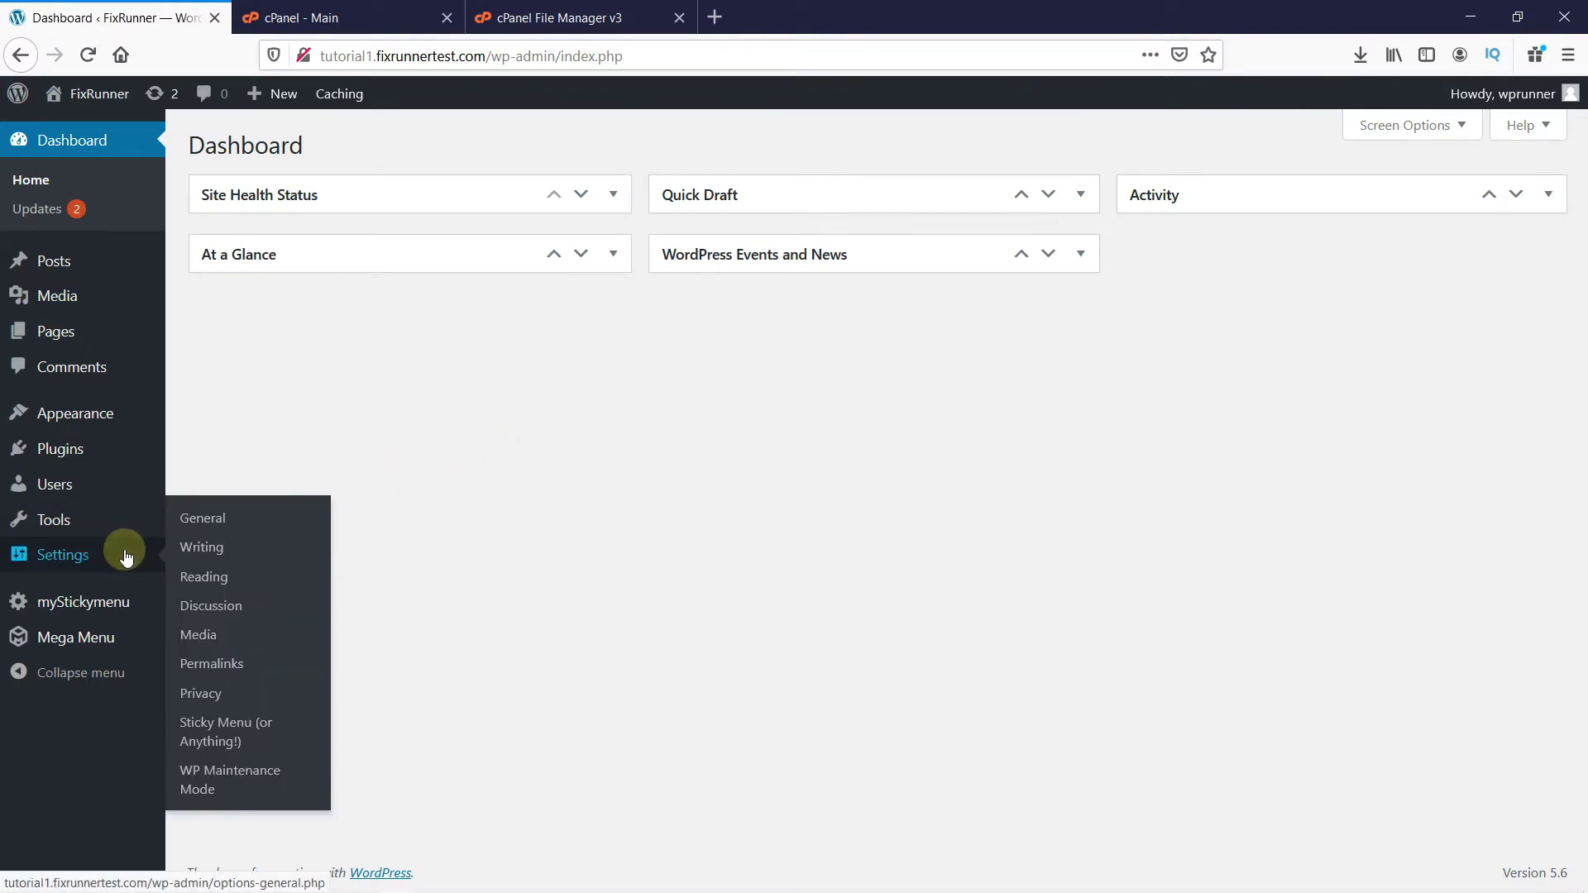
left_click(217, 664)
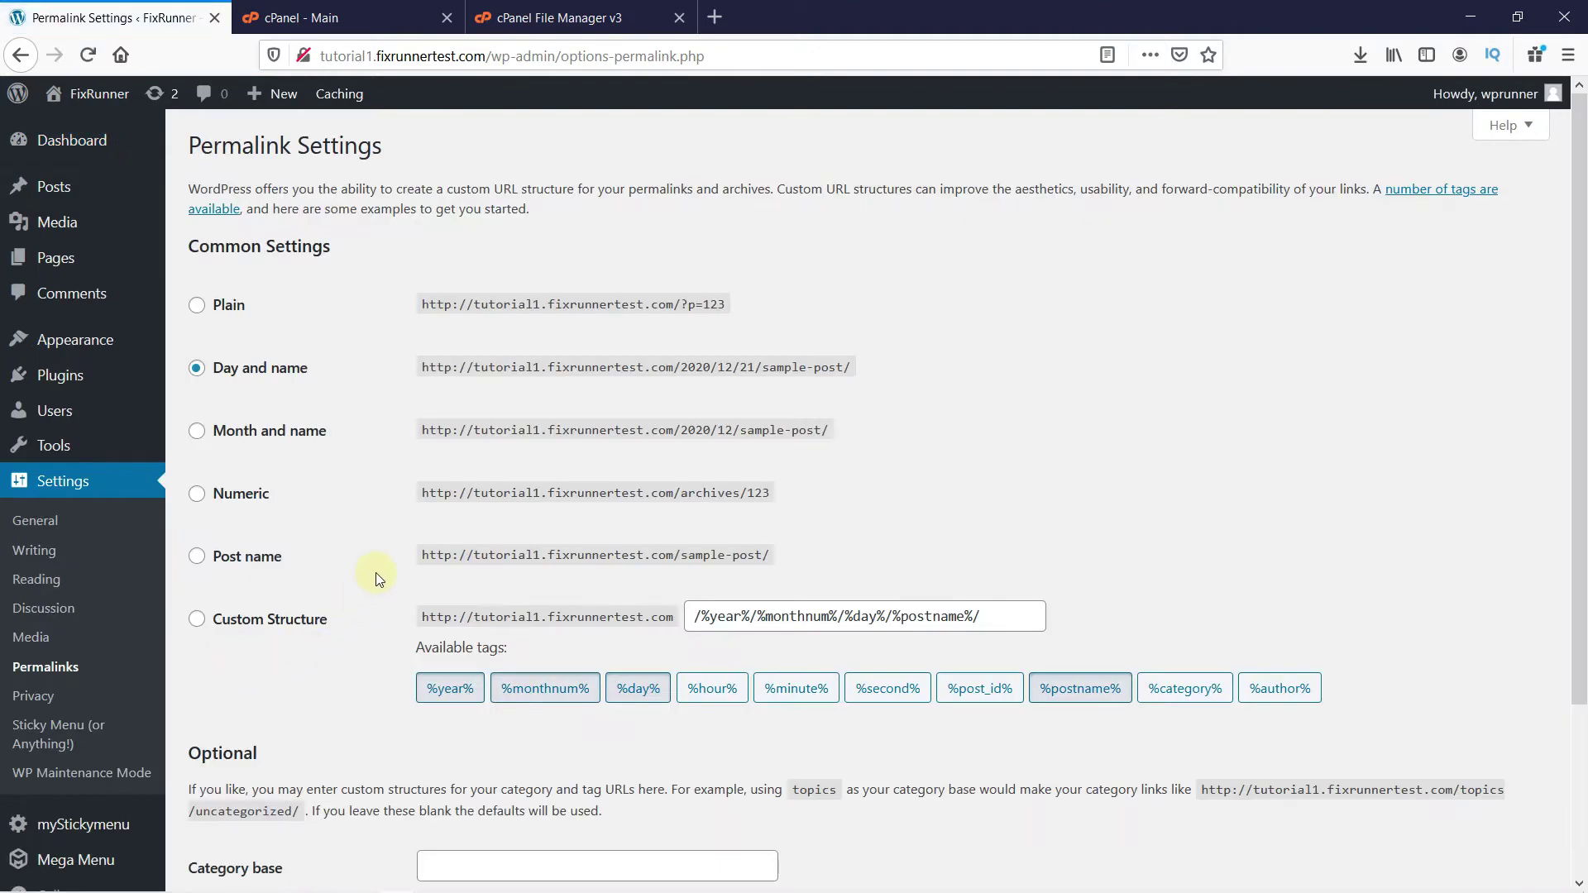
scroll(377, 571, "down", 3)
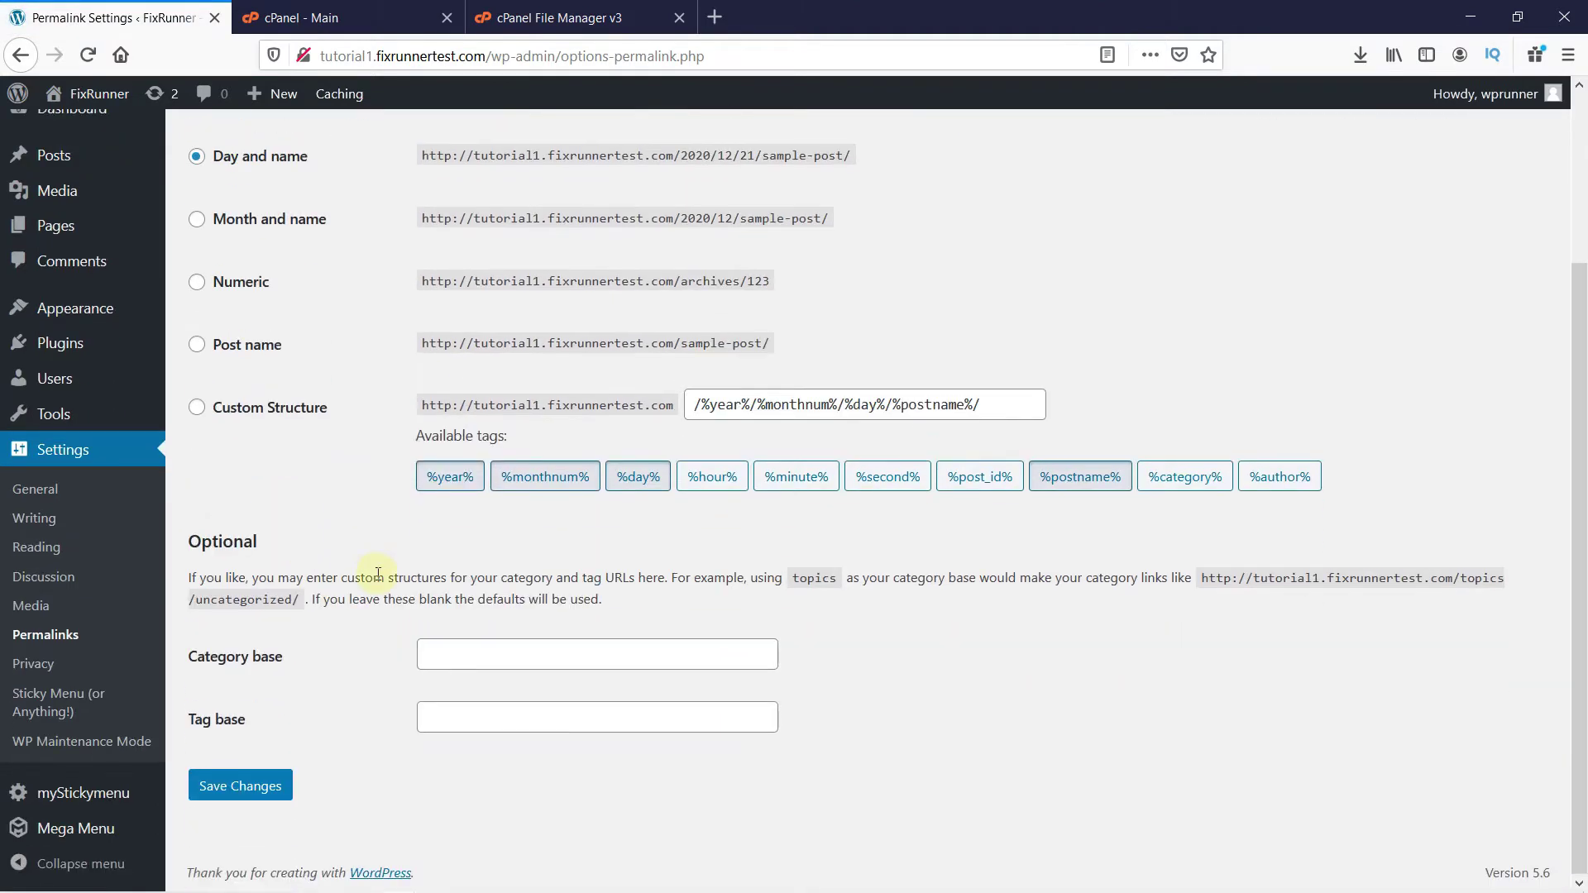
left_click(265, 786)
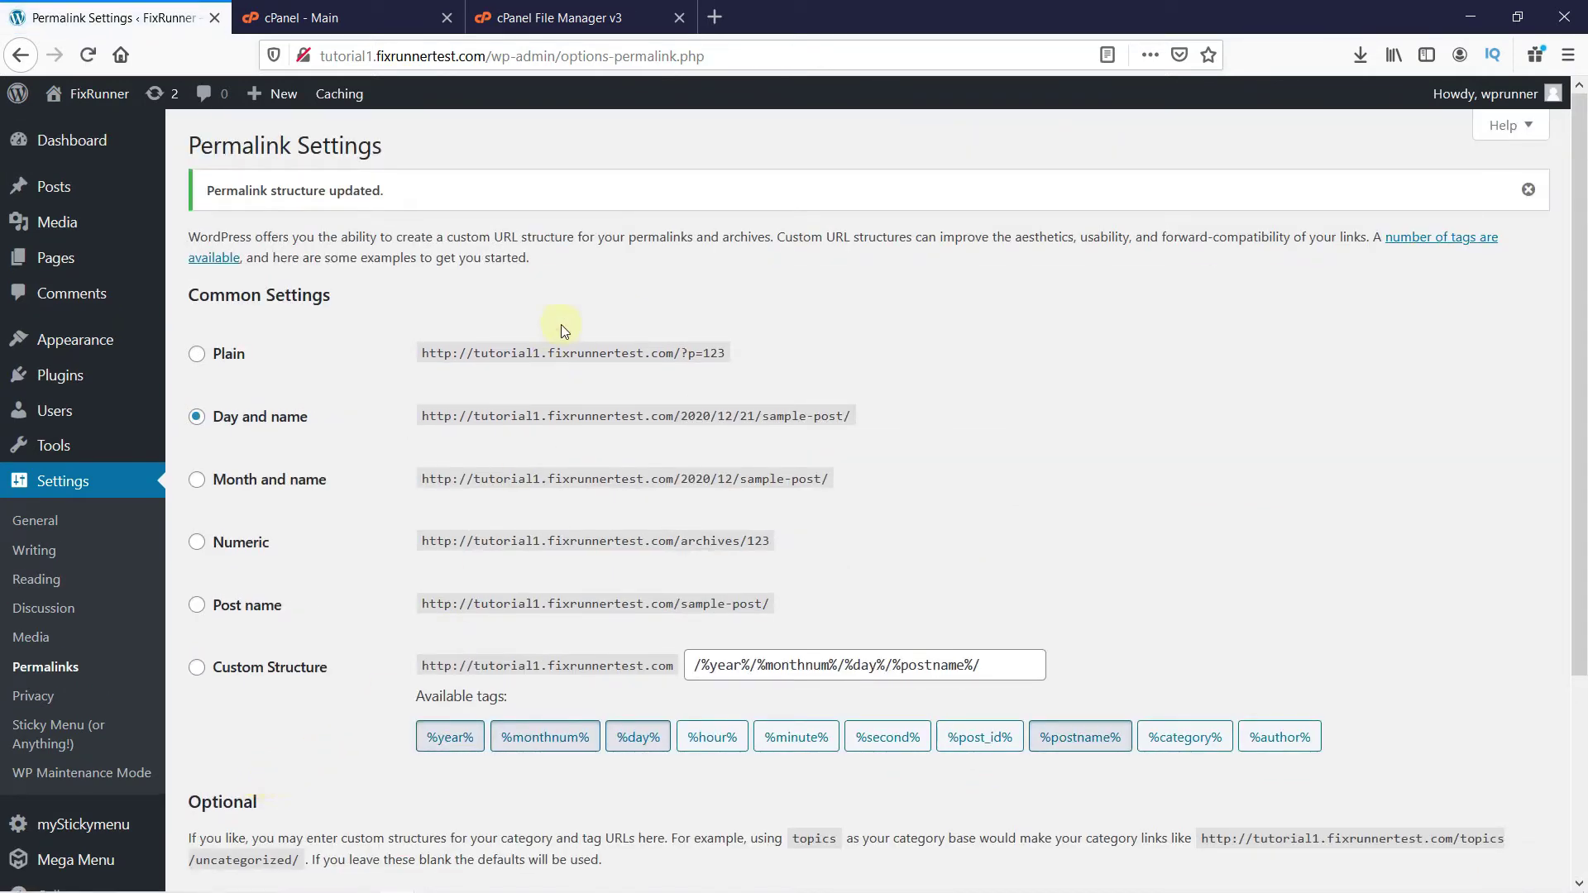
Reload the site folder listing and permanently delete the regenerated .htaccess file
left_click(597, 32)
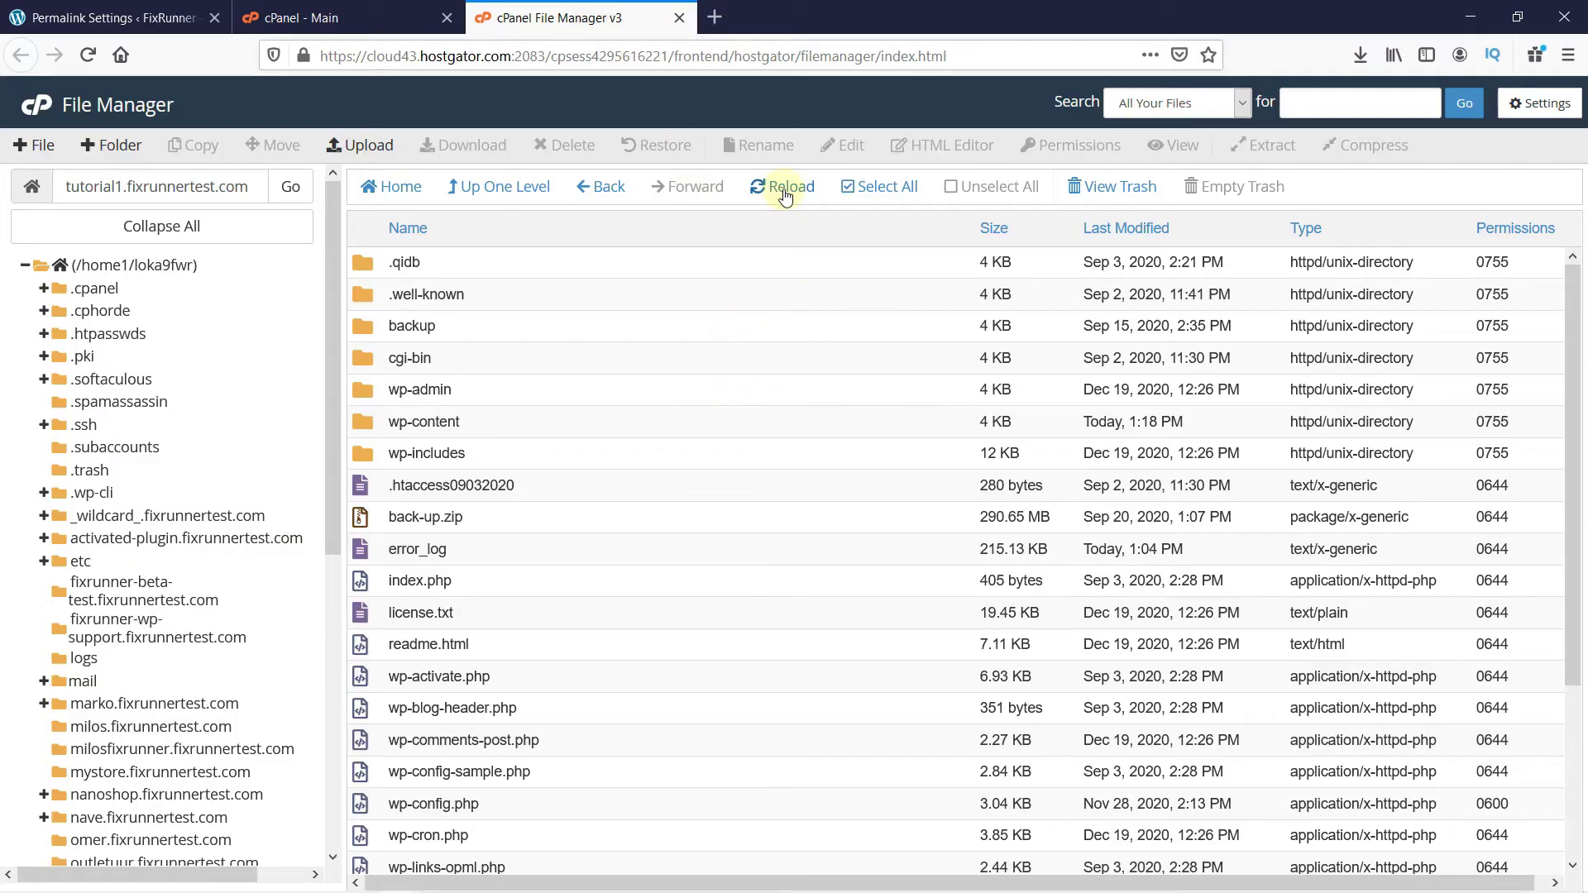
left_click(783, 186)
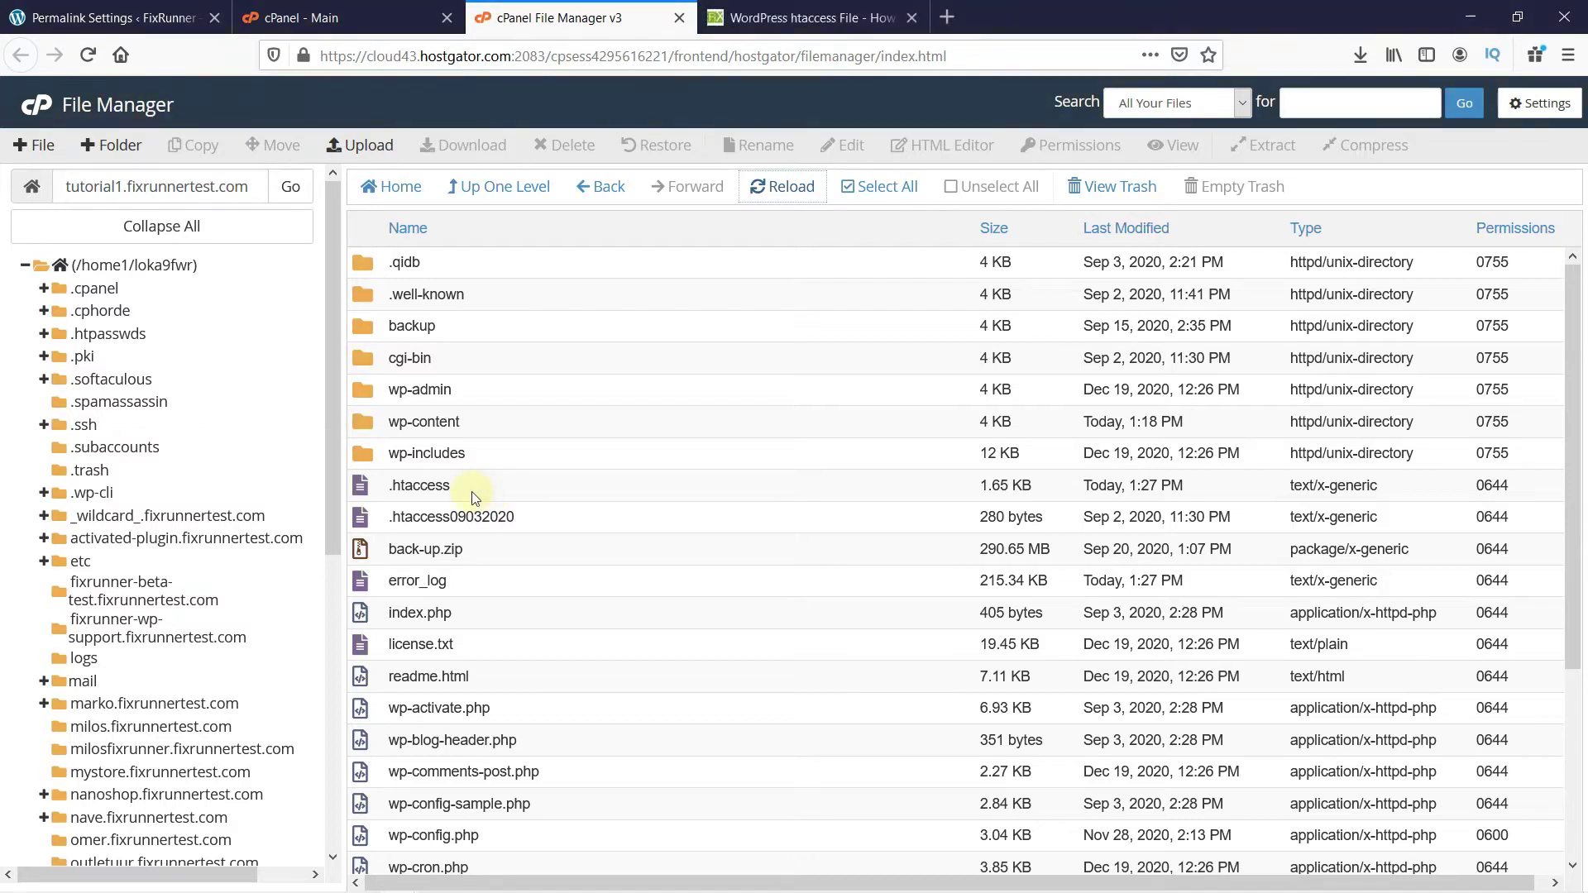
right_click(366, 491)
left_click(420, 718)
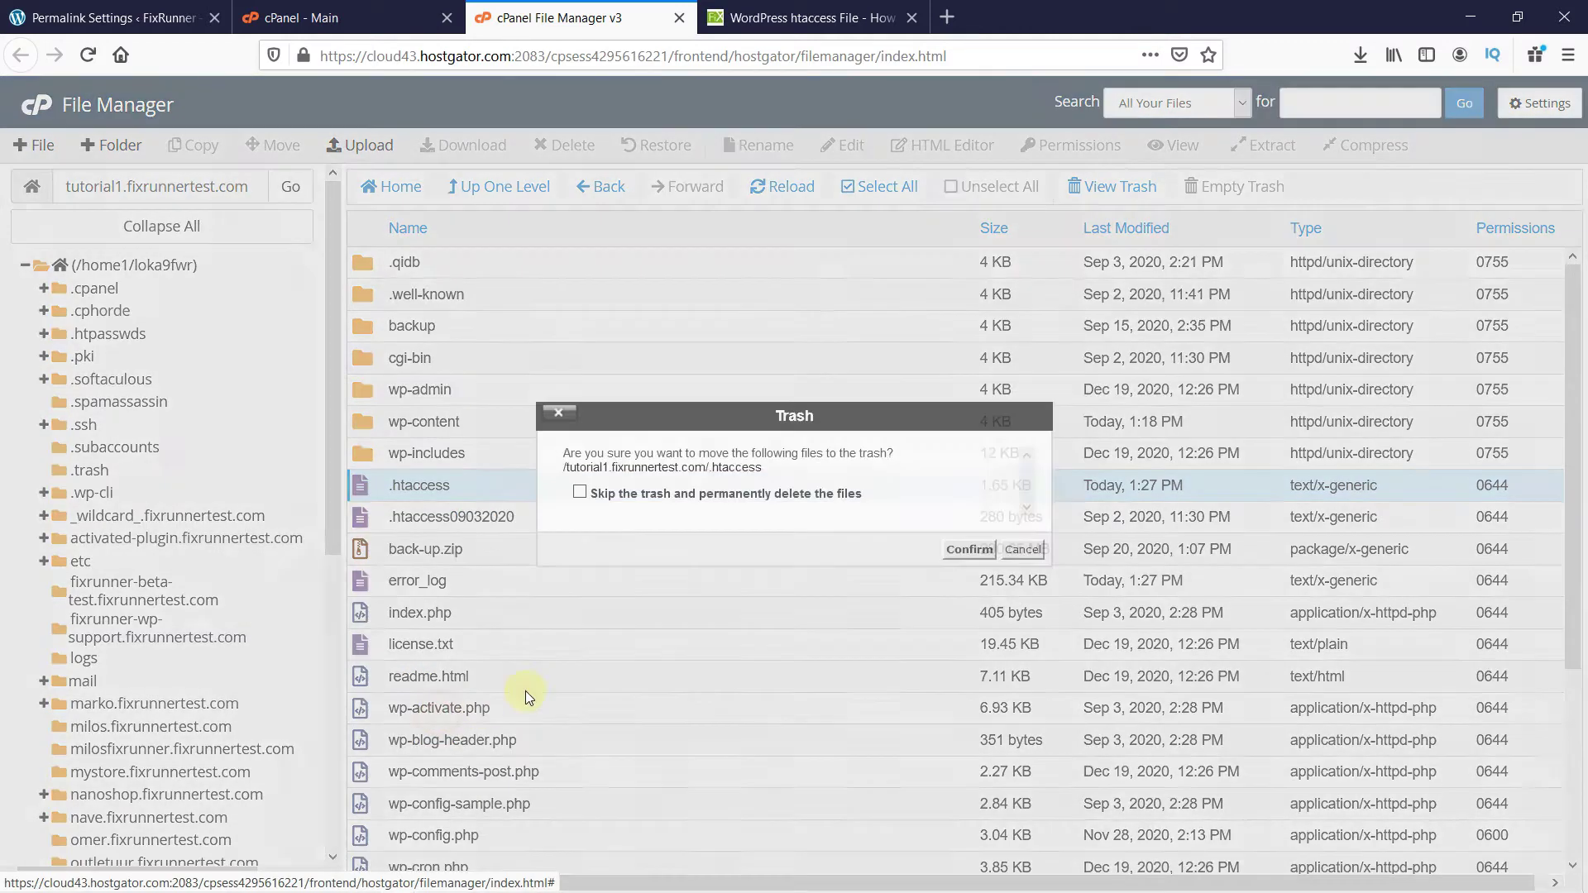
left_click(969, 549)
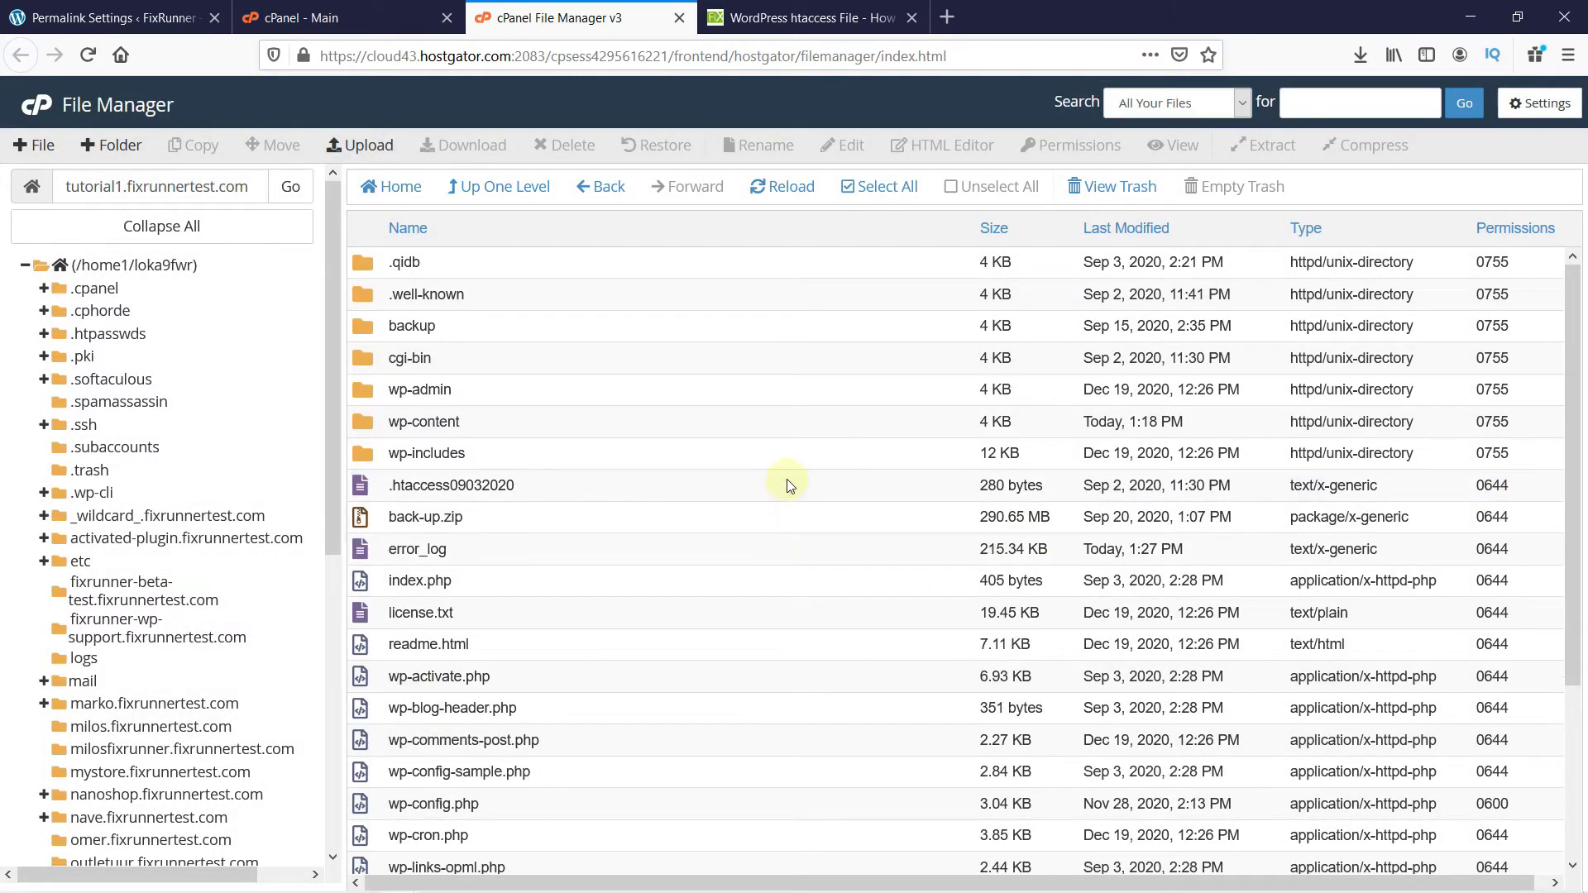
left_click(814, 18)
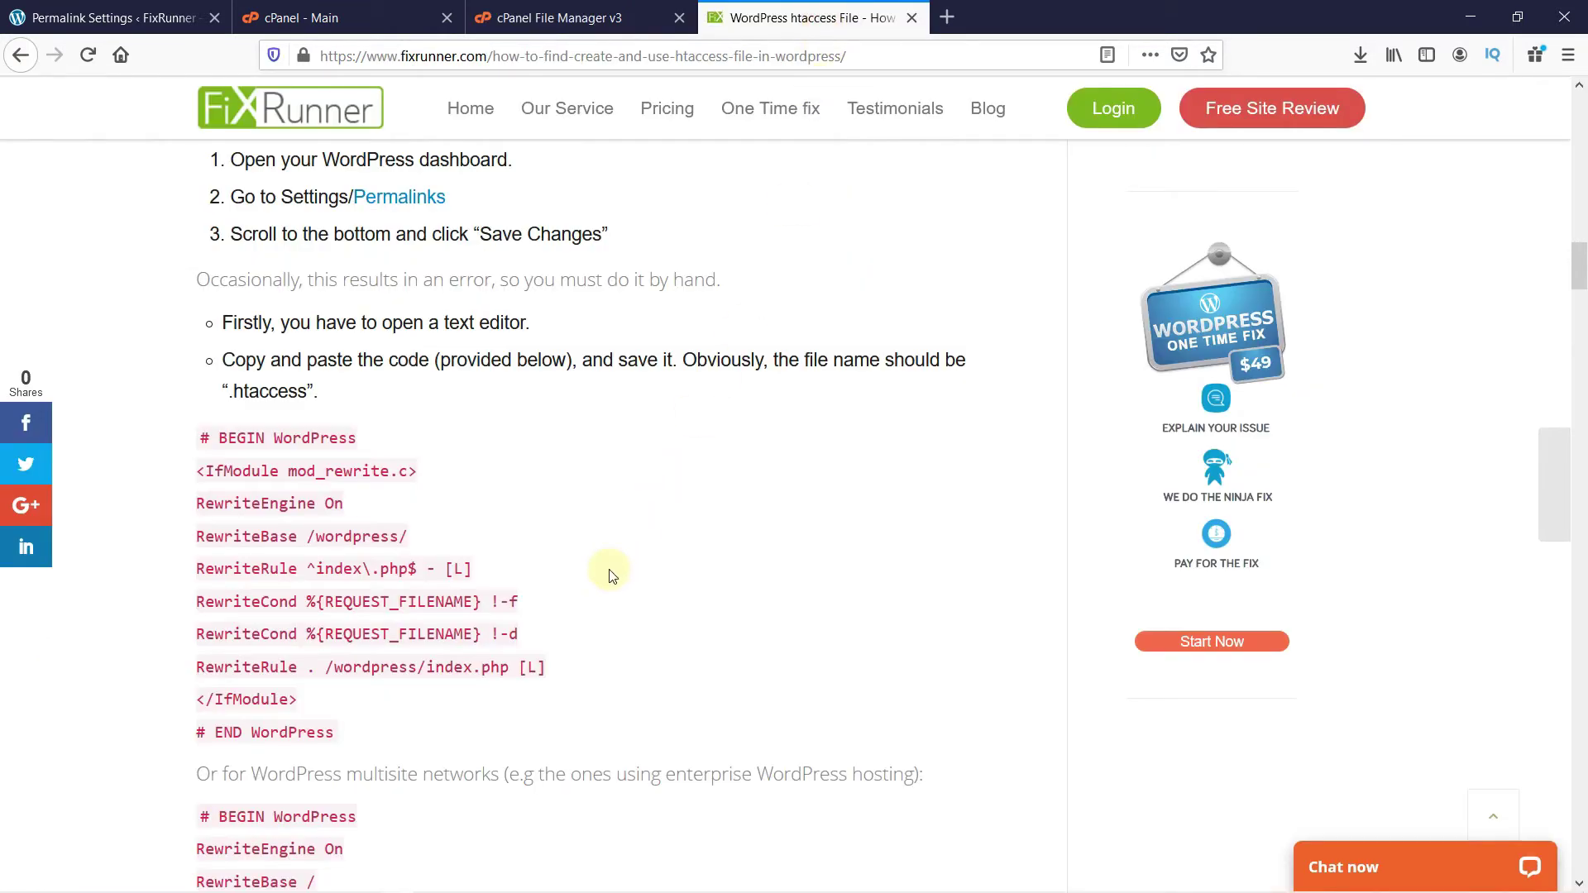
Copy the default WordPress .htaccess code block, # BEGIN WordPress to # END WordPress
left_click_drag(339, 736, 203, 438)
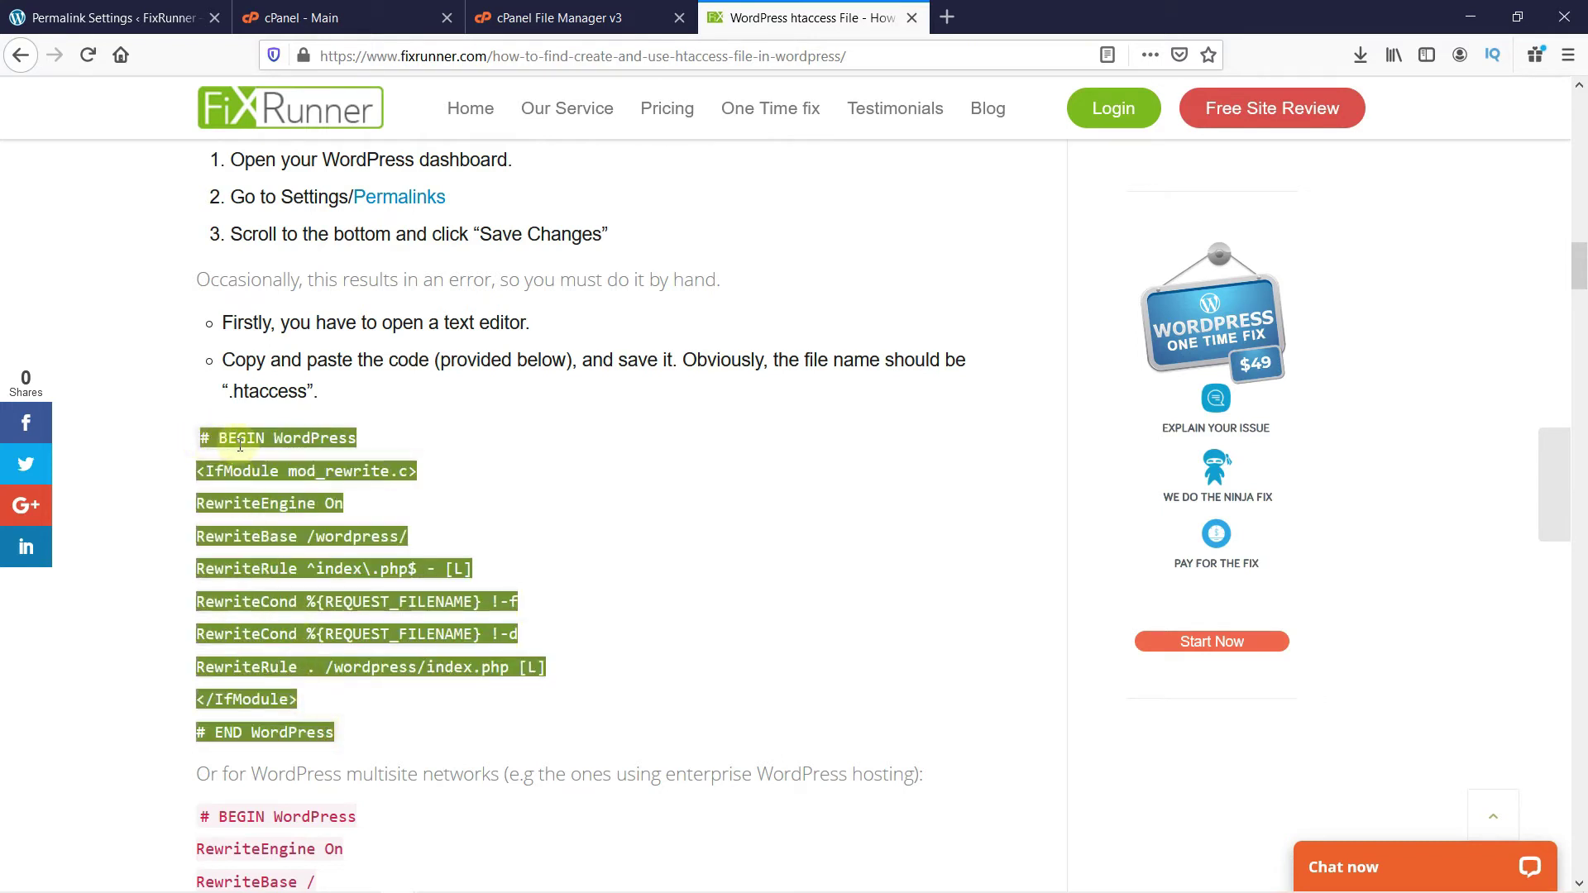
right_click(241, 447)
left_click(272, 459)
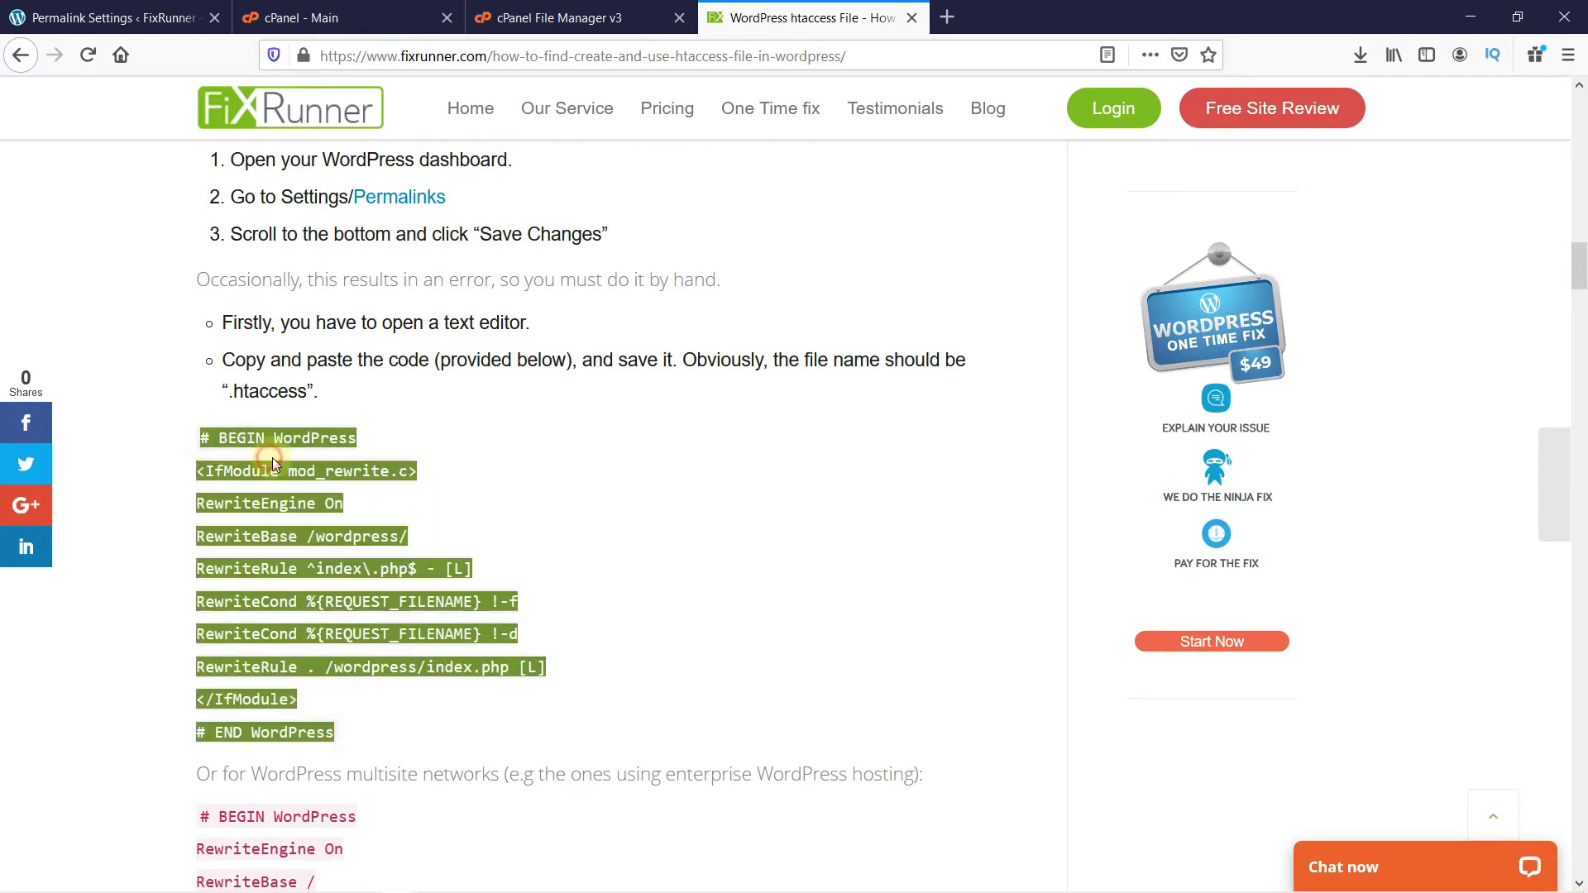
left_click(468, 520)
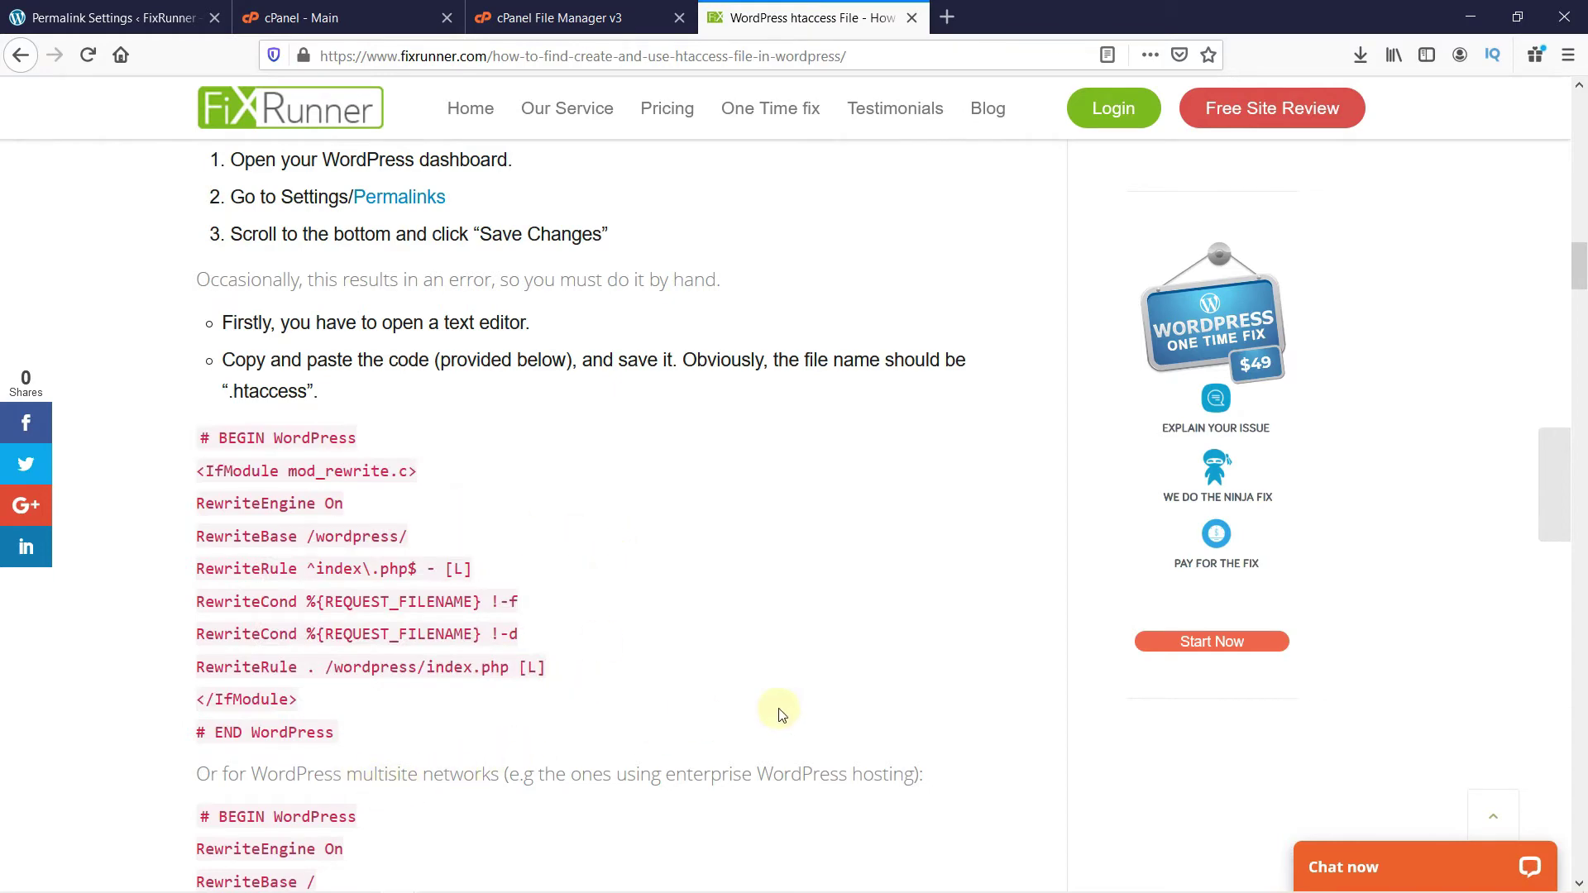
scroll(819, 702, "down", 2)
scroll(819, 702, "down", 5)
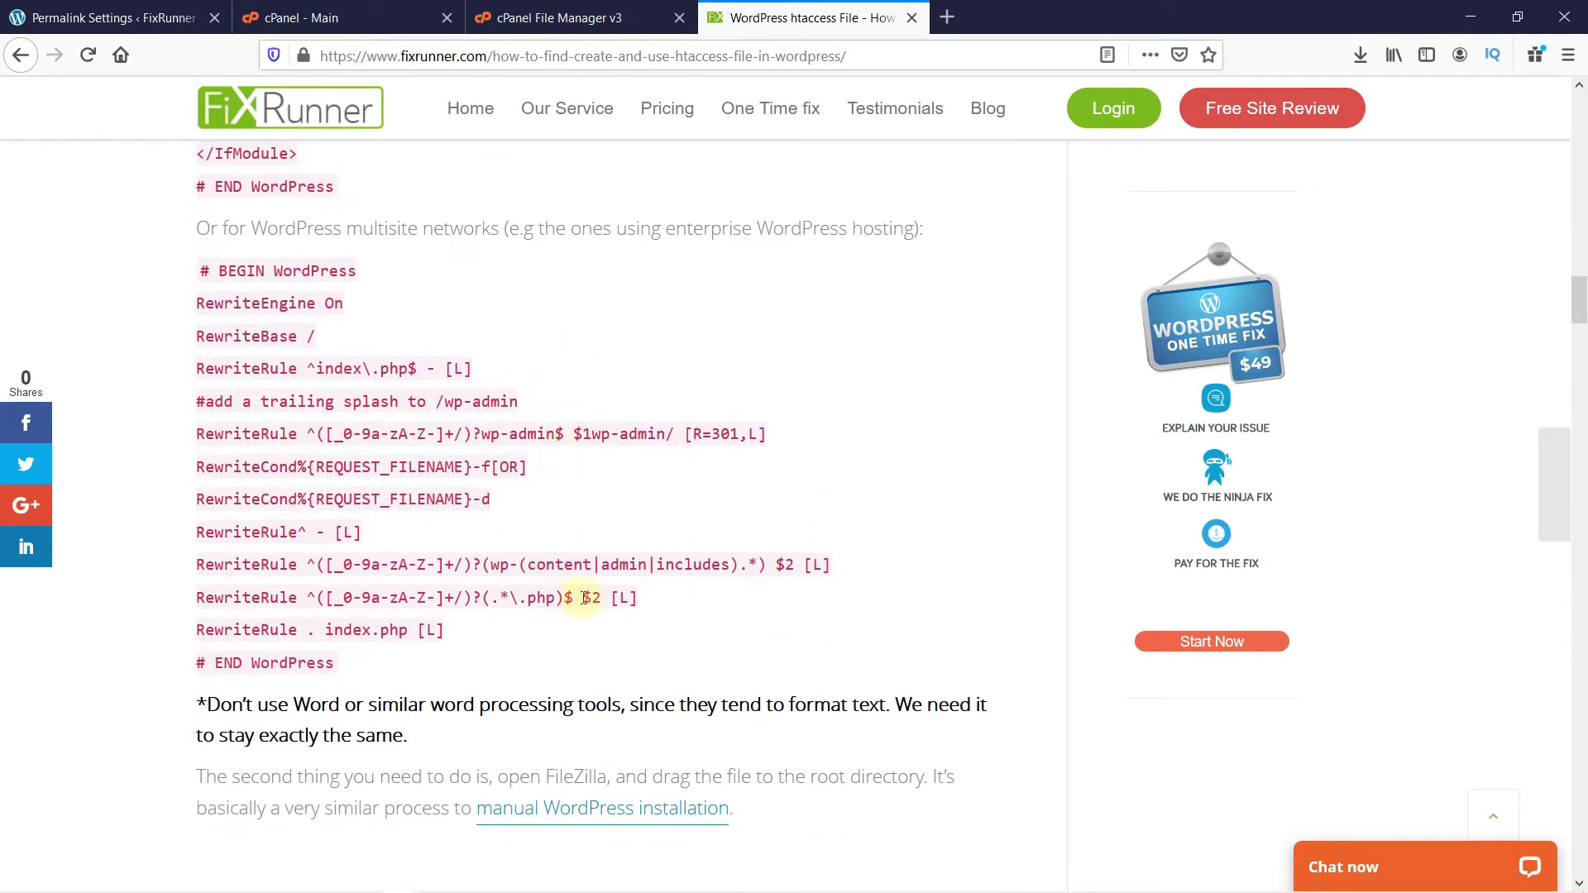
scroll(831, 473, "up", 5)
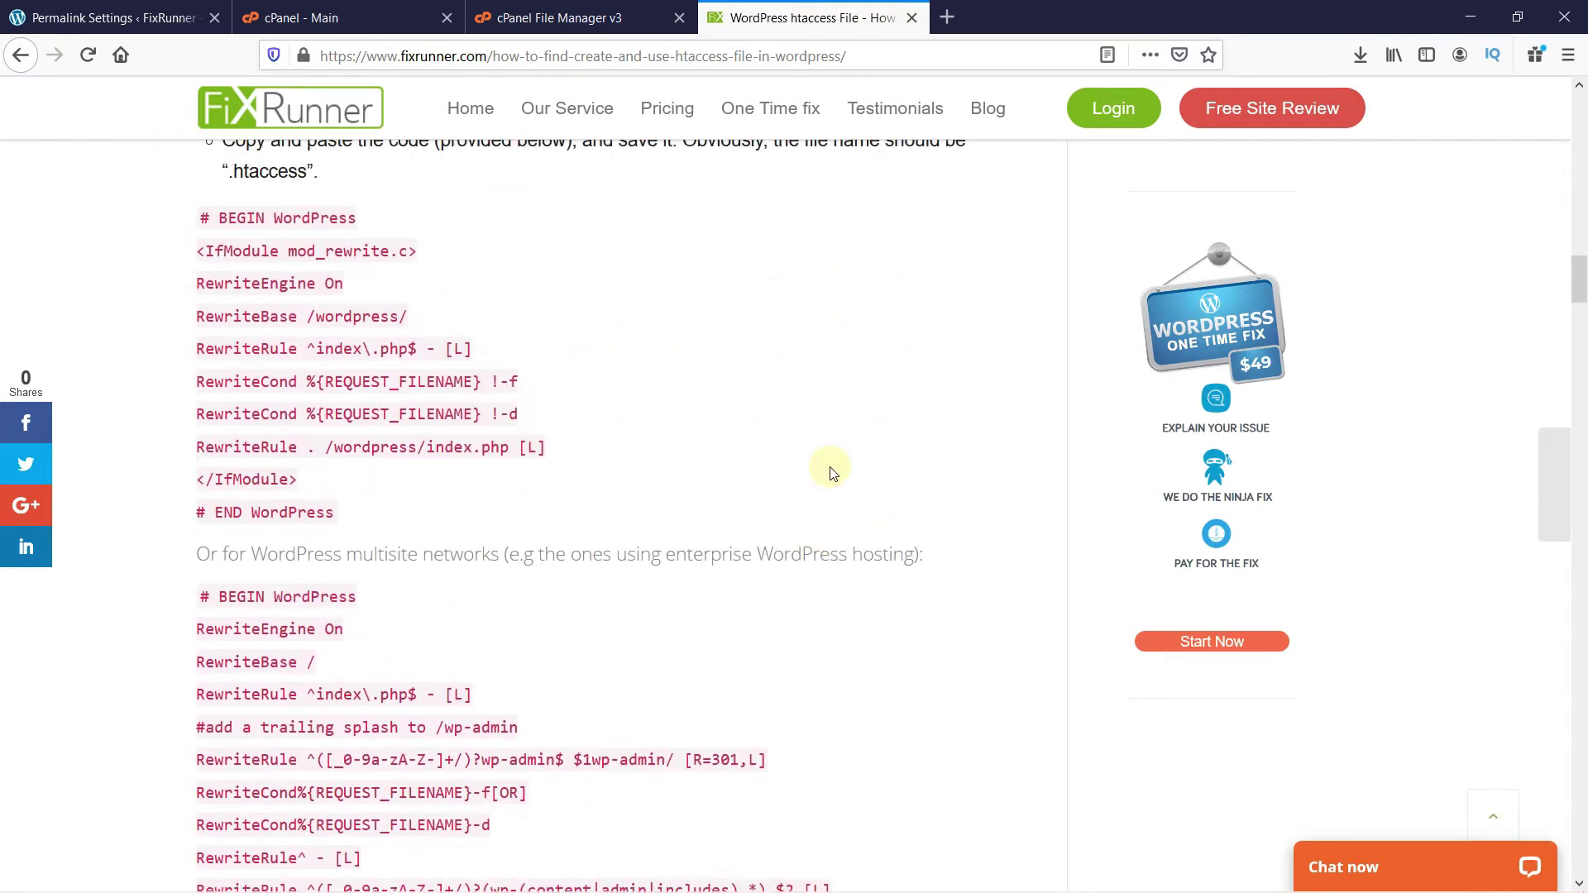
scroll(819, 468, "up", 1)
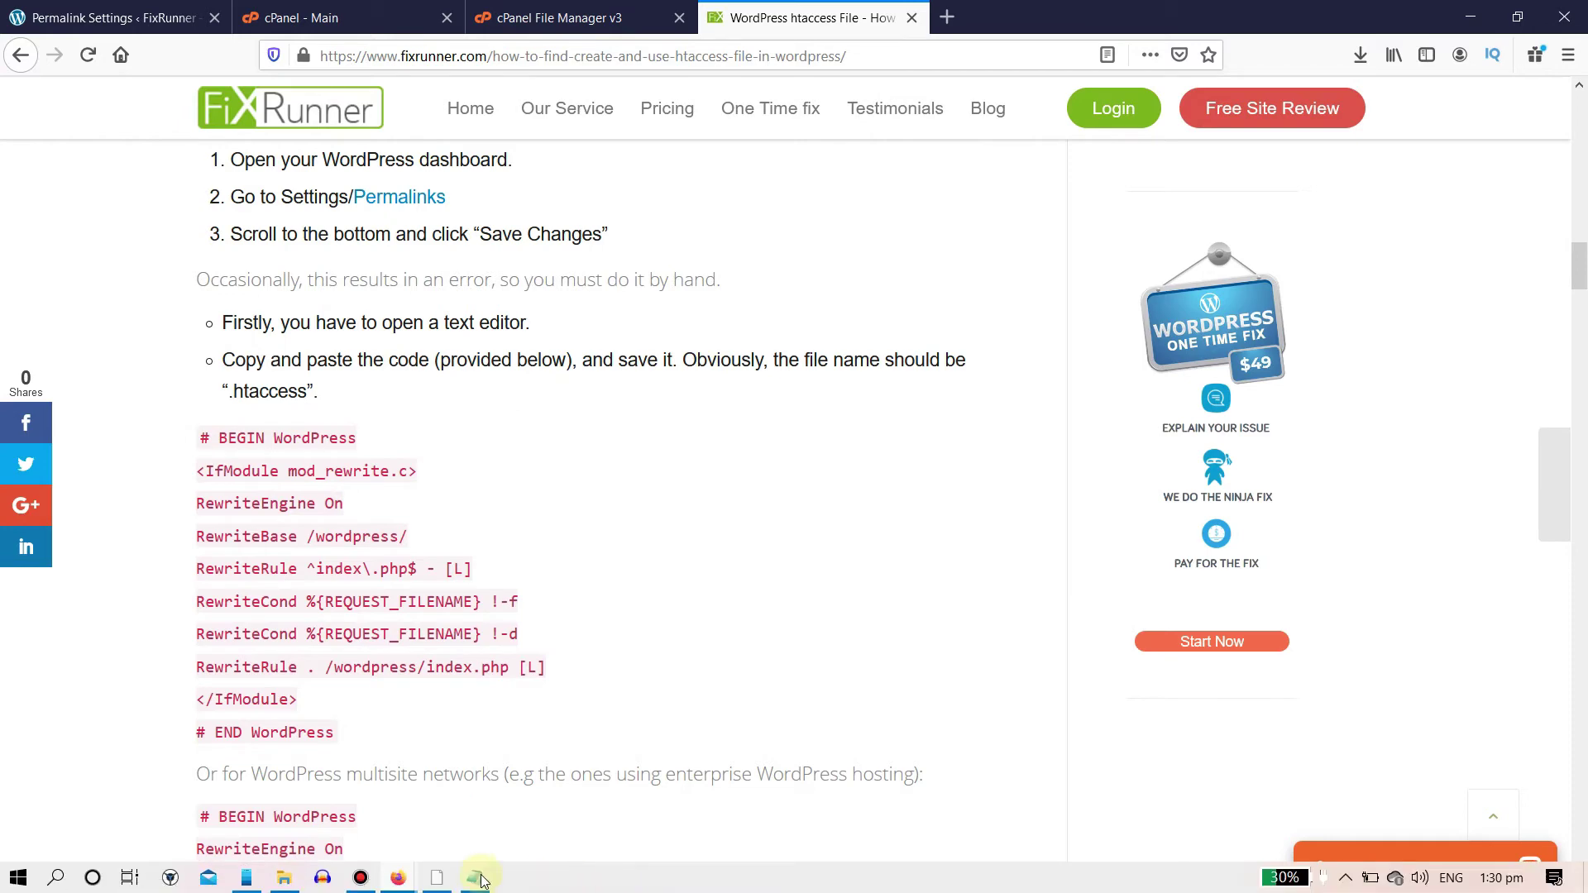
Paste the copied rewrite rules into Notepad and save them as .htaccess in Downloads
left_click(474, 878)
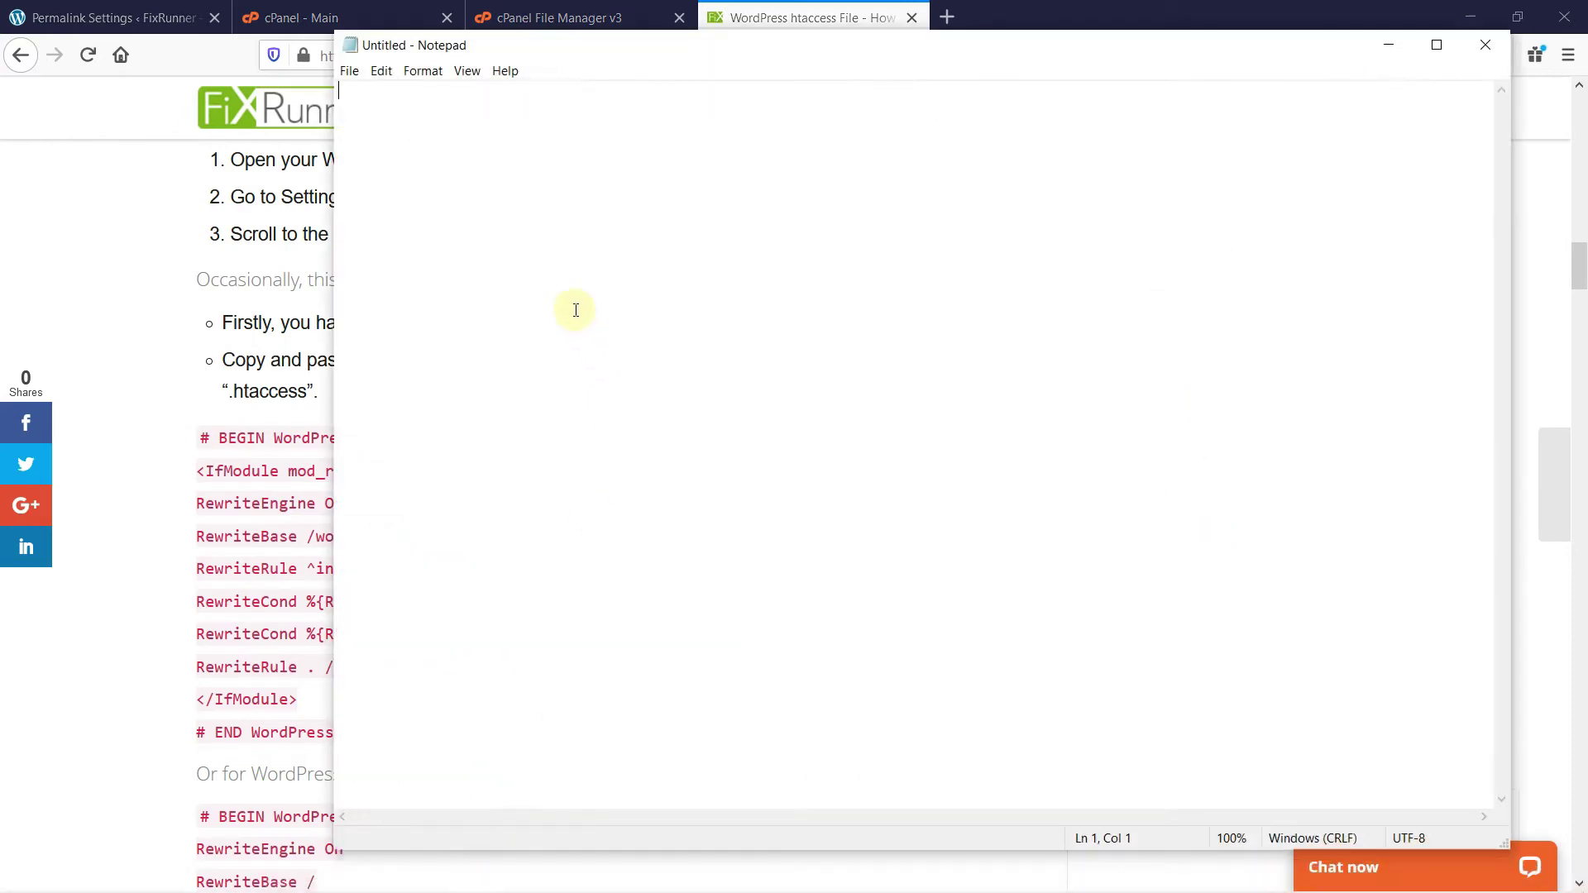
key("ctrl+v")
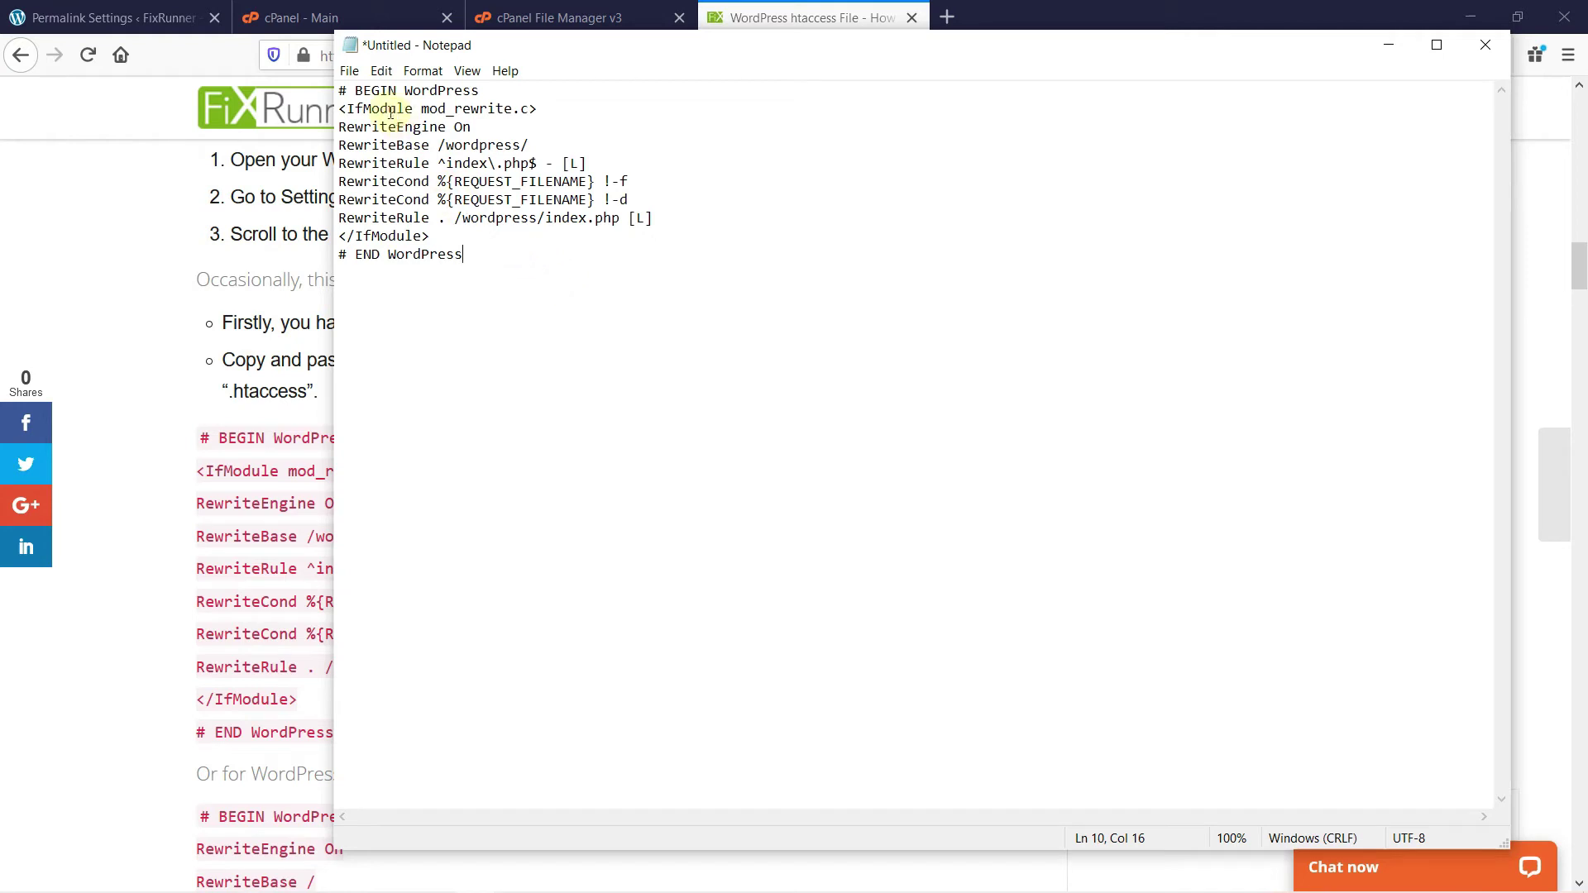
left_click(350, 73)
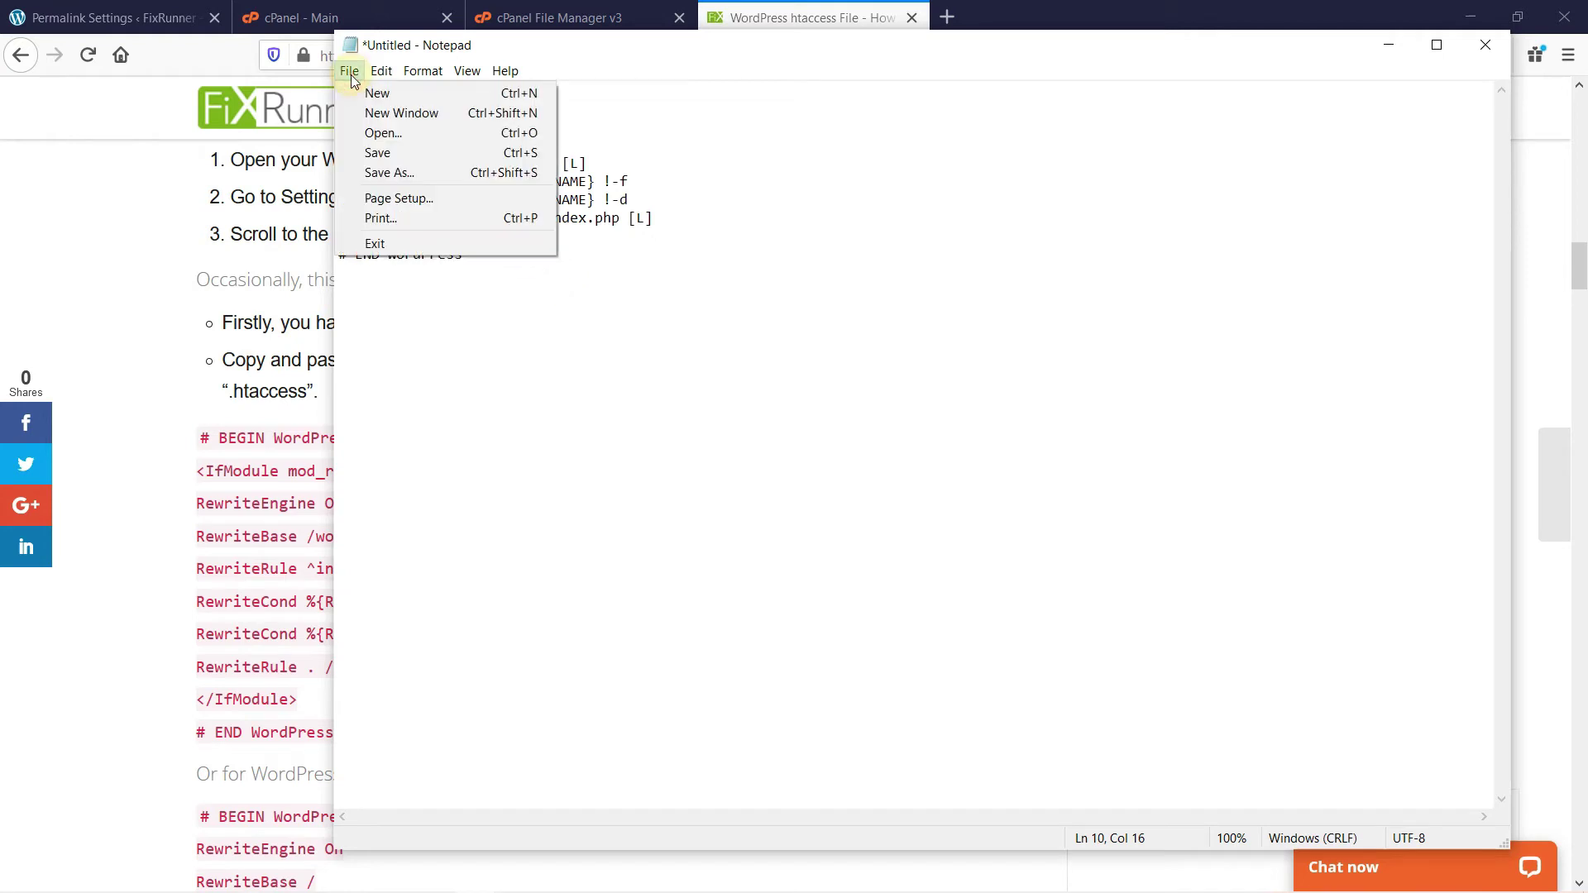
left_click(374, 155)
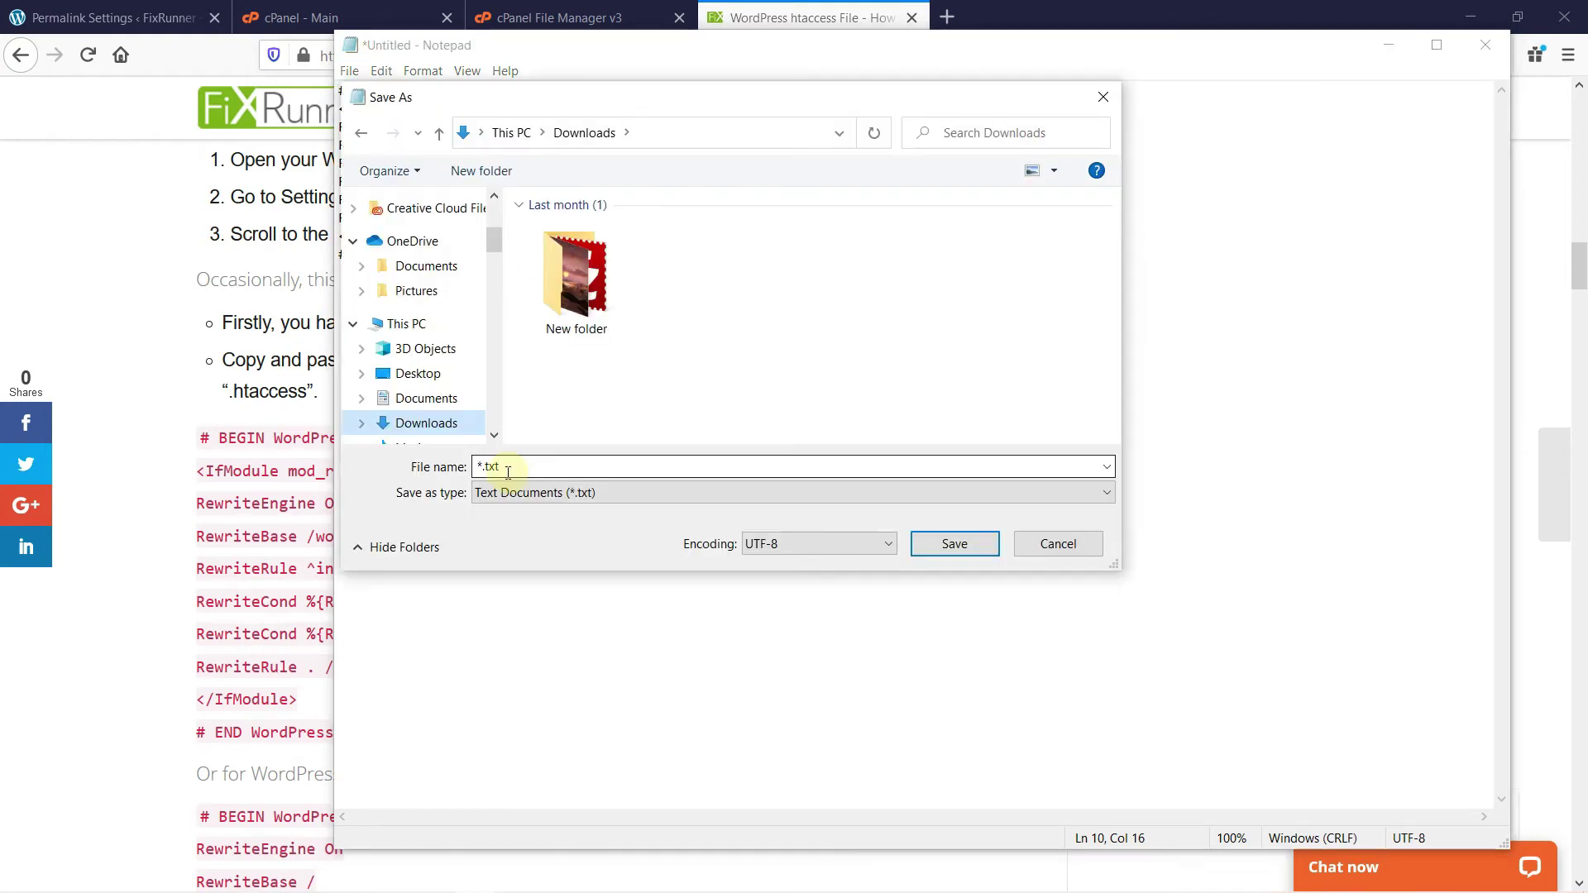
left_click(484, 469)
left_click_drag(484, 469, 624, 485)
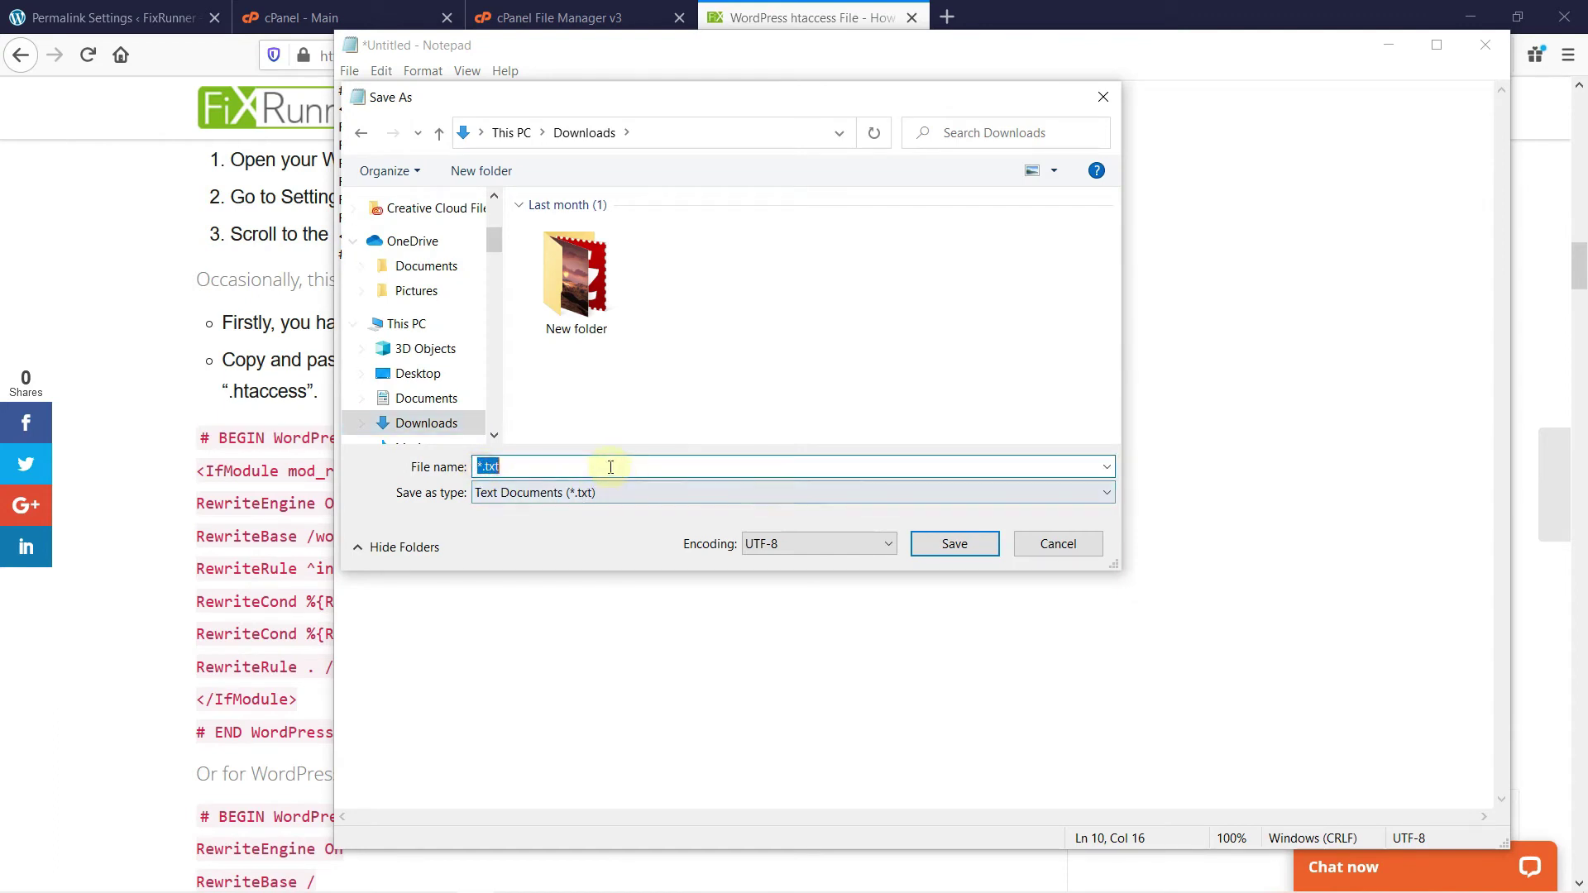
left_click(611, 468)
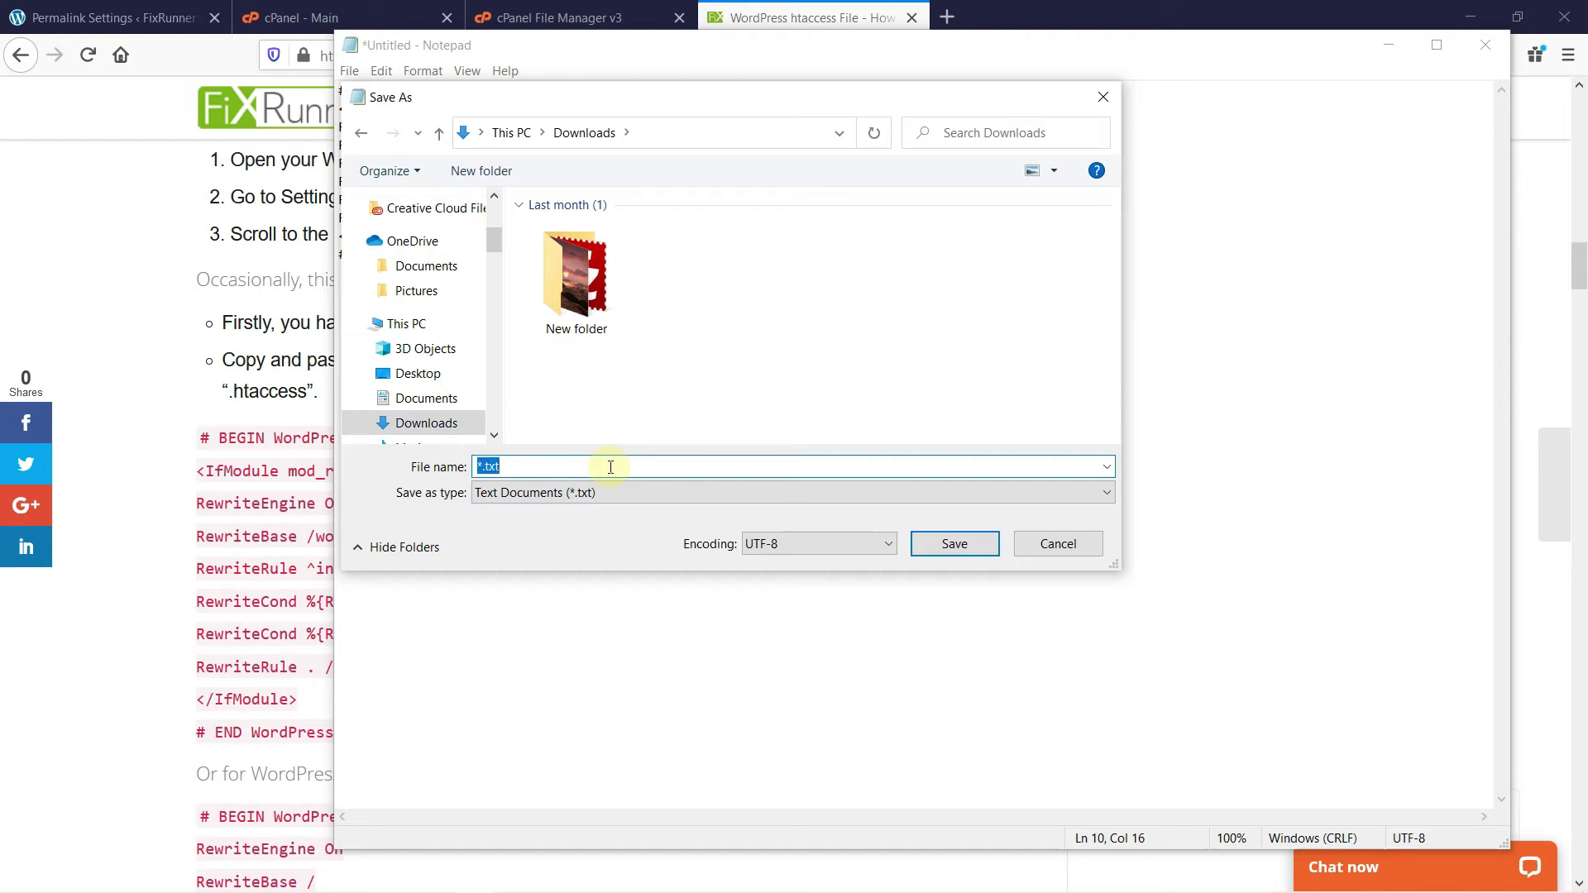
type(".htaccess")
left_click(946, 548)
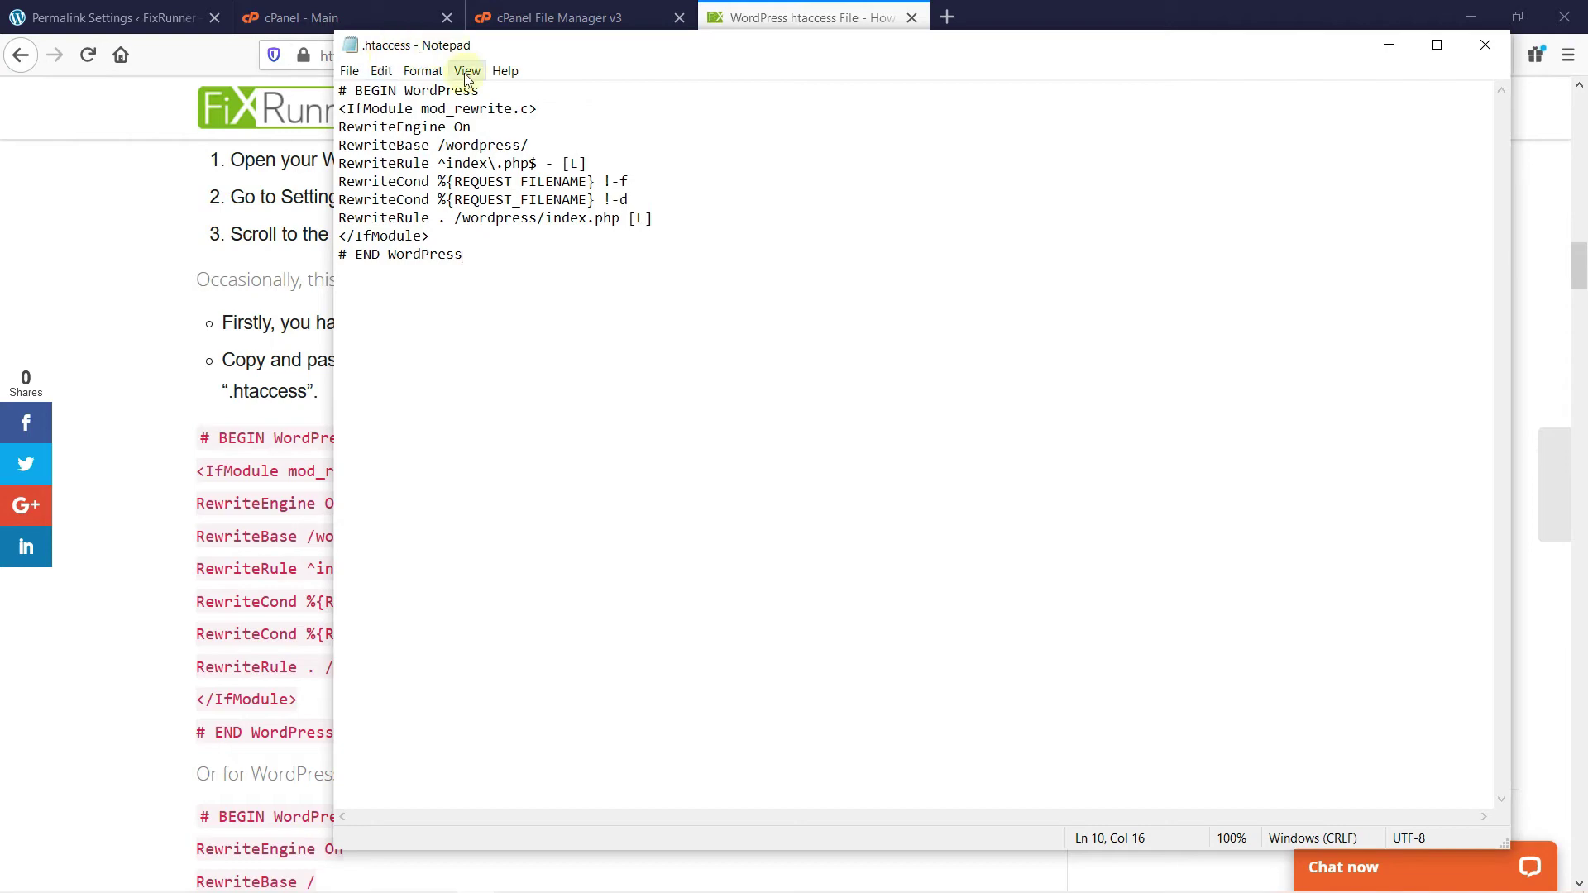
left_click(1473, 56)
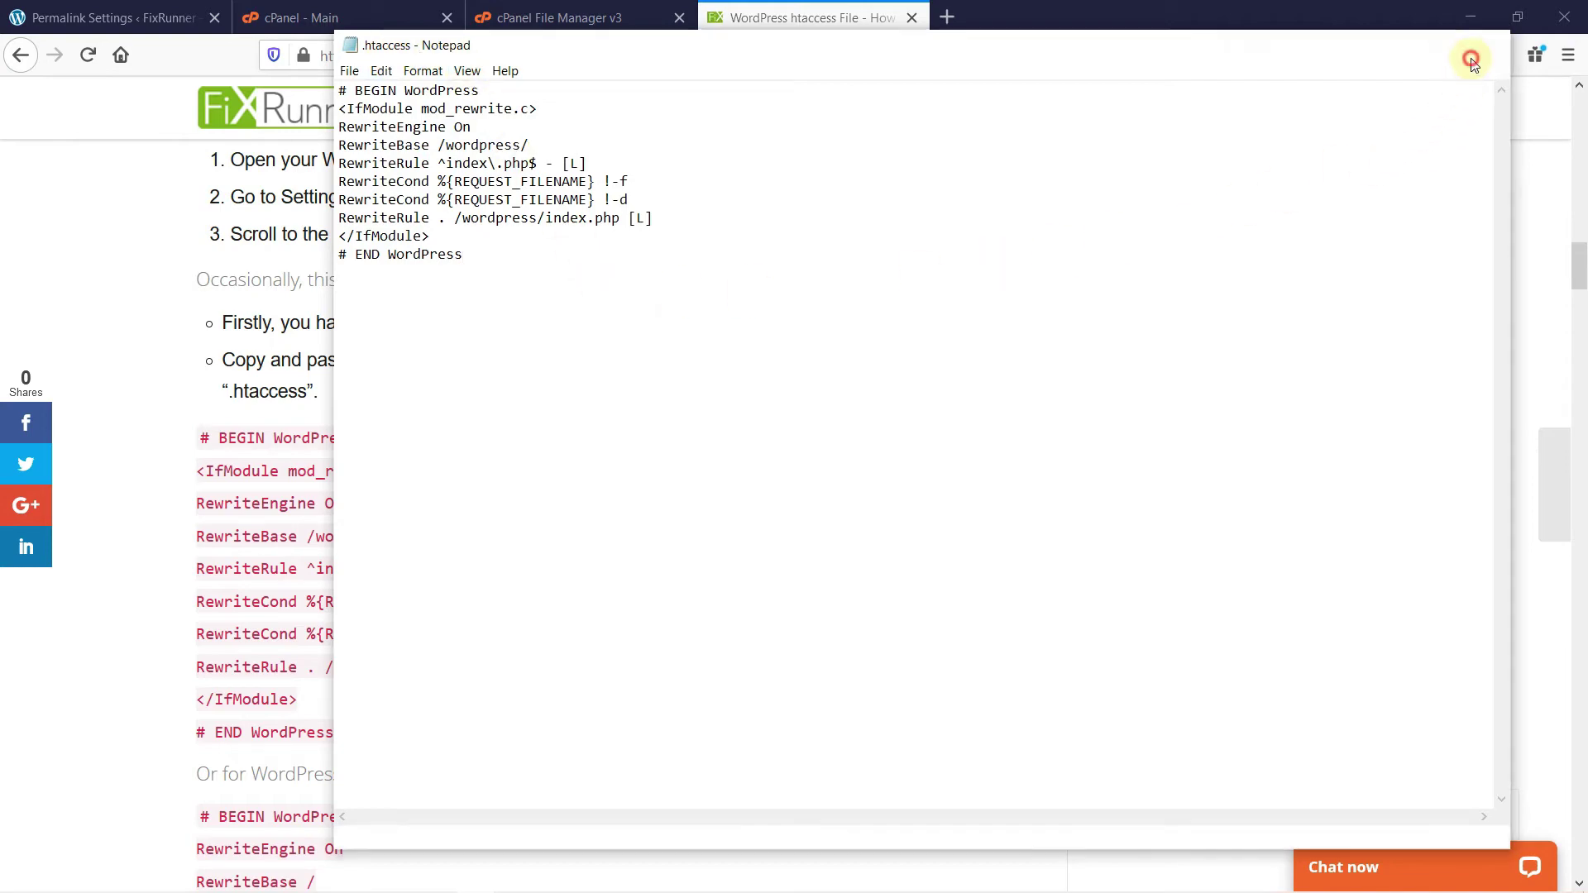
Upload .htaccess from Downloads to the tutorial1.fixrunnertest.com folder, arriving as .htaccess.txt (262 bytes)
left_click(578, 25)
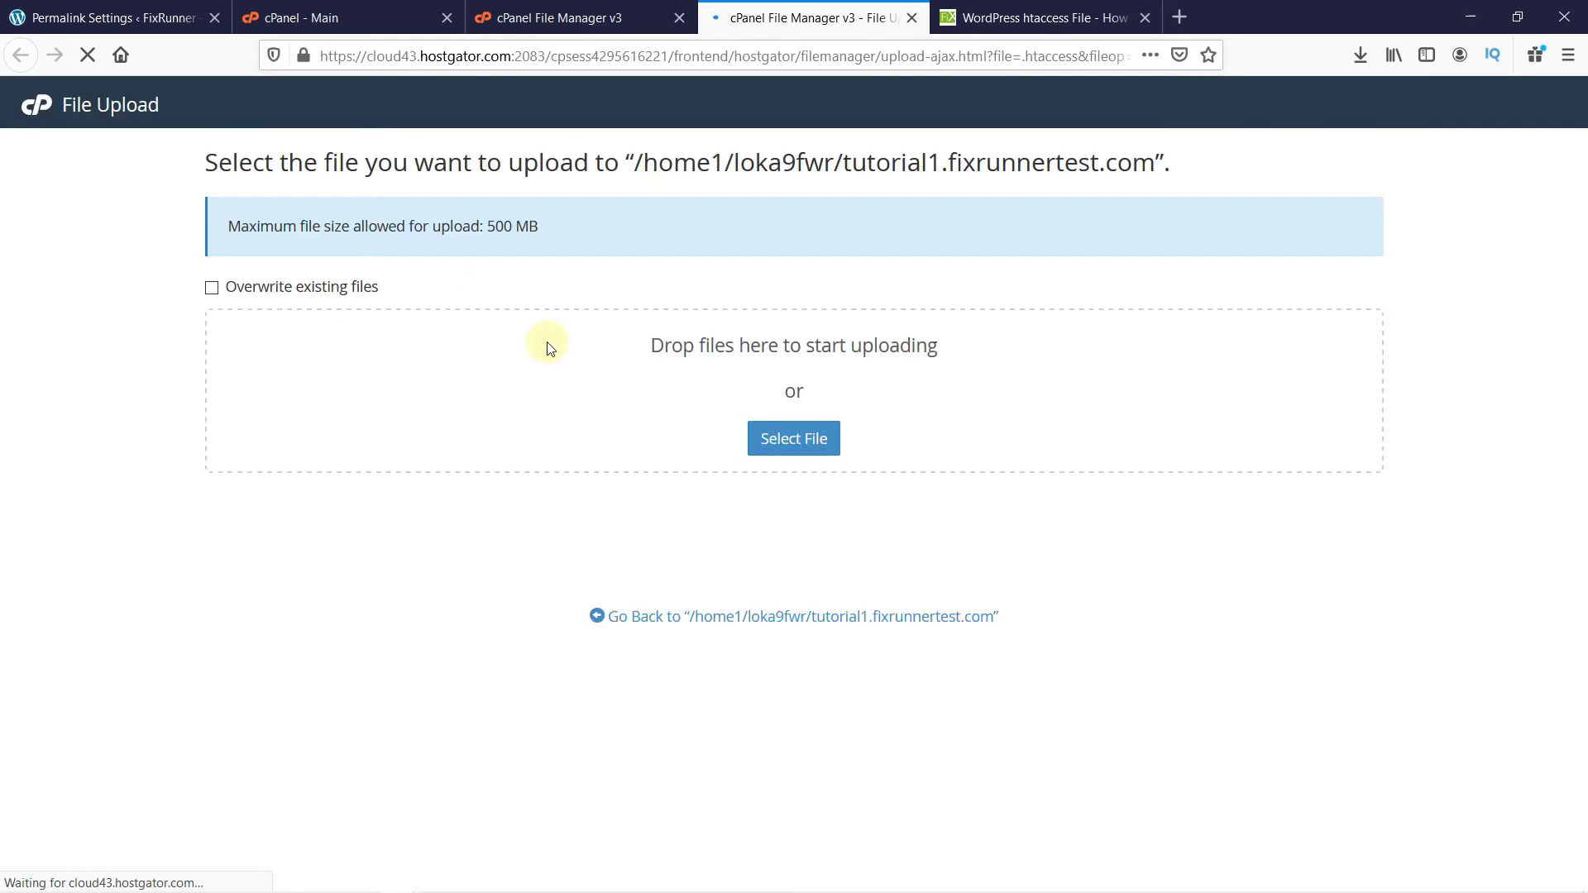
left_click(776, 441)
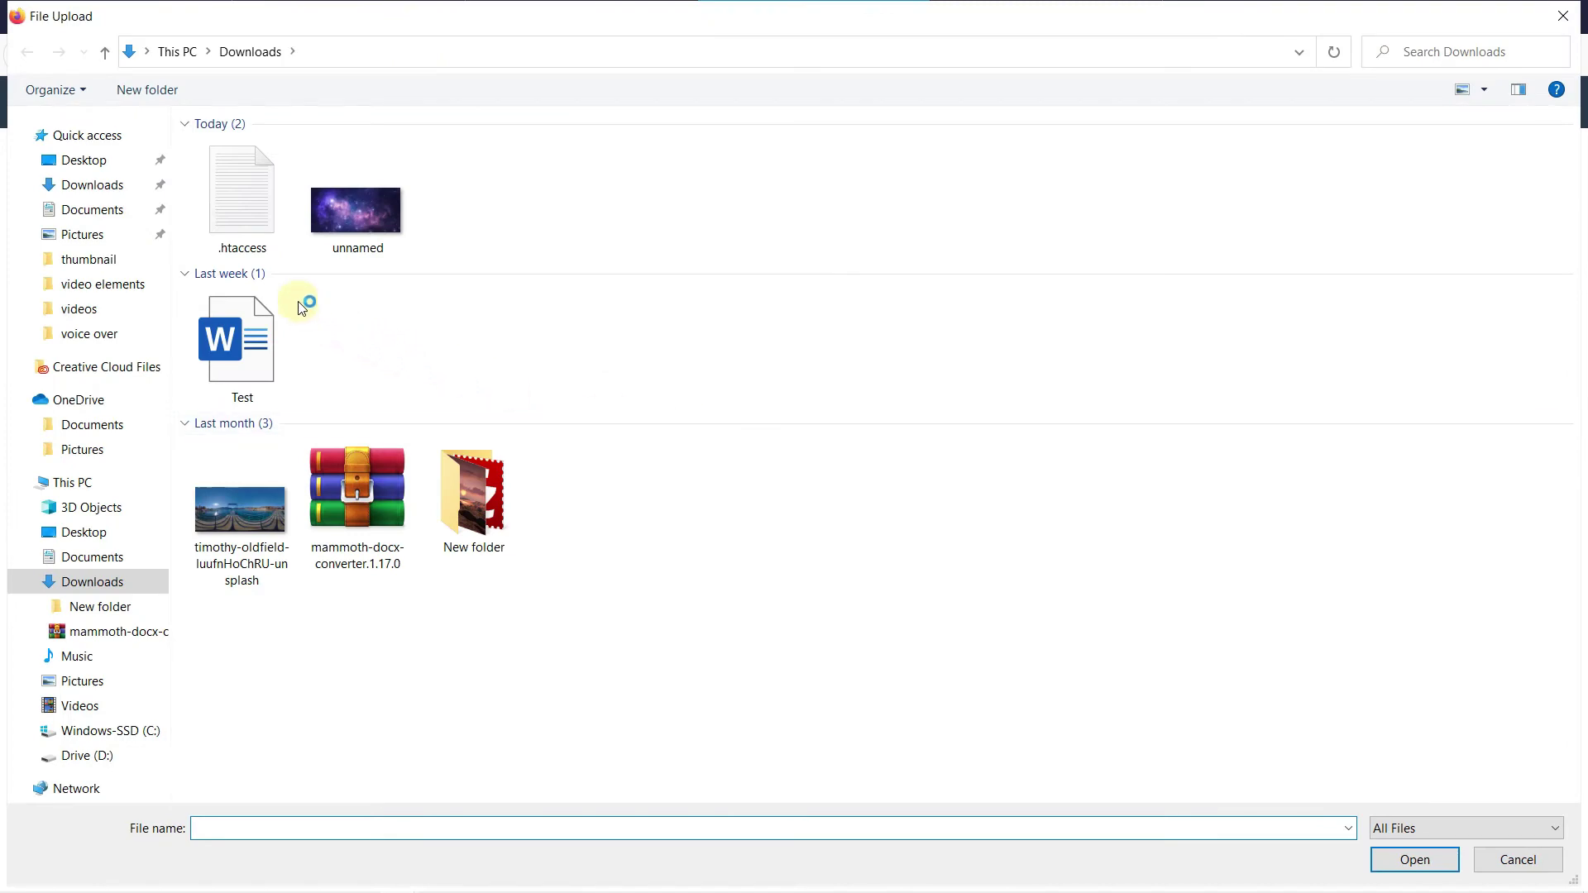
left_click(243, 207)
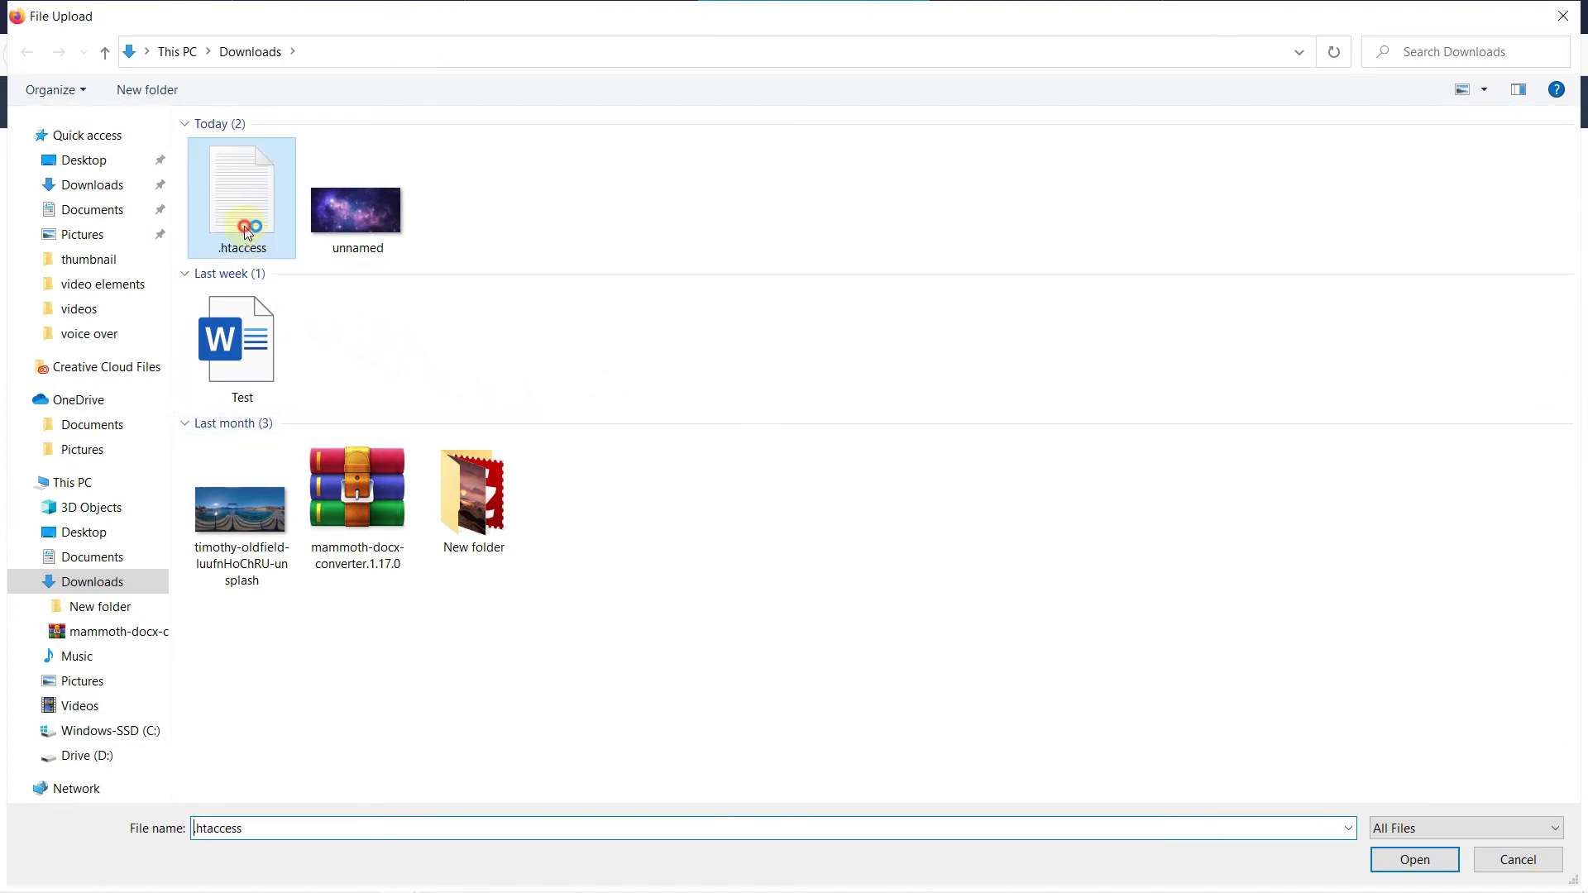
left_click(1392, 866)
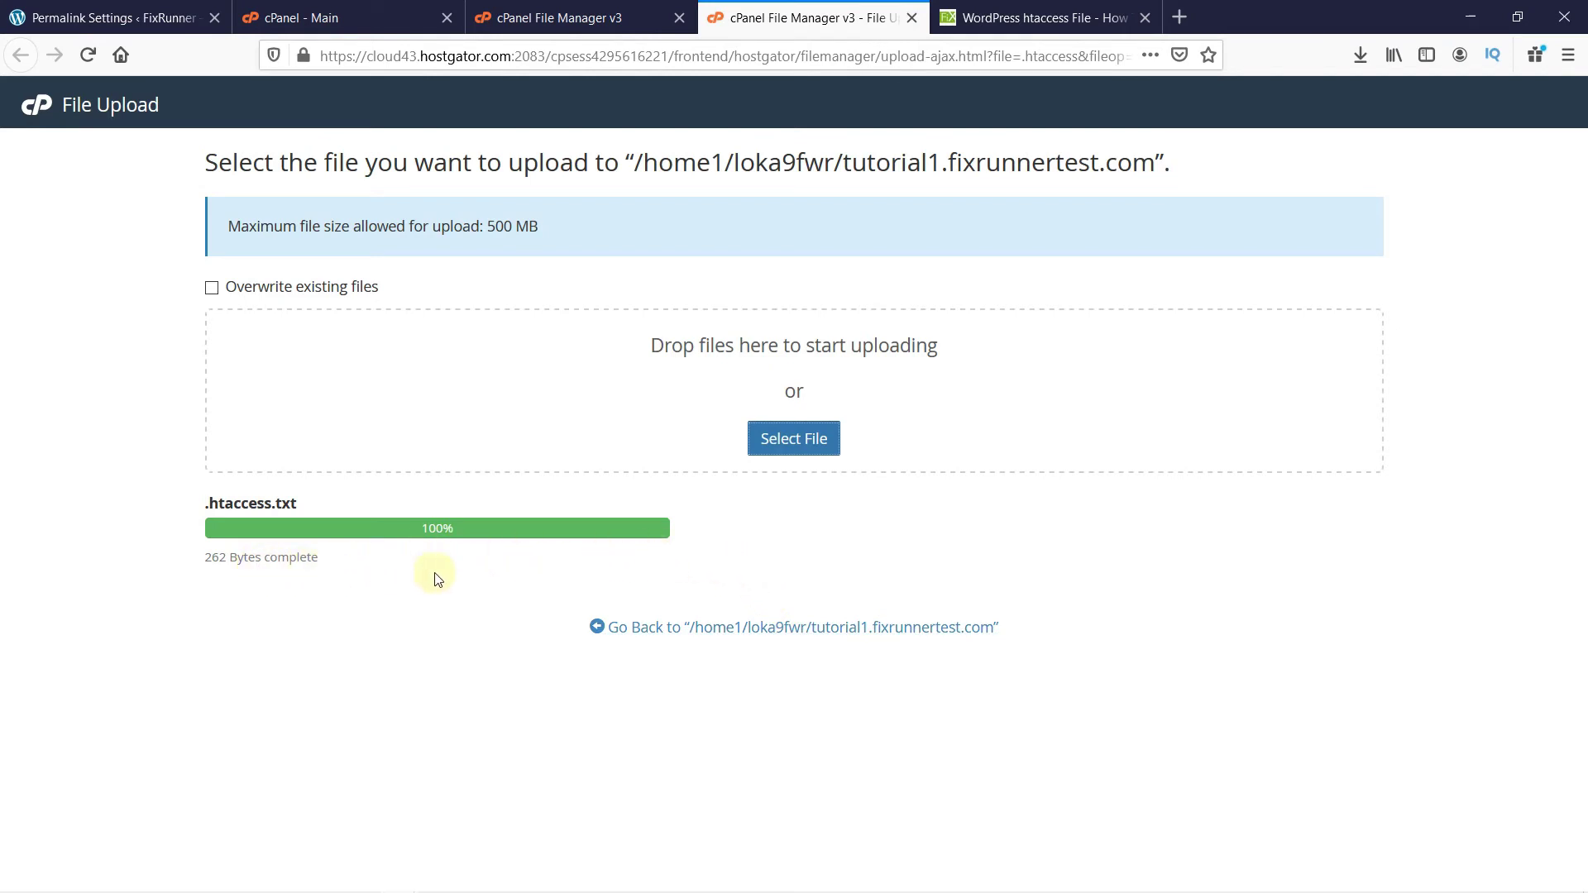
left_click(557, 33)
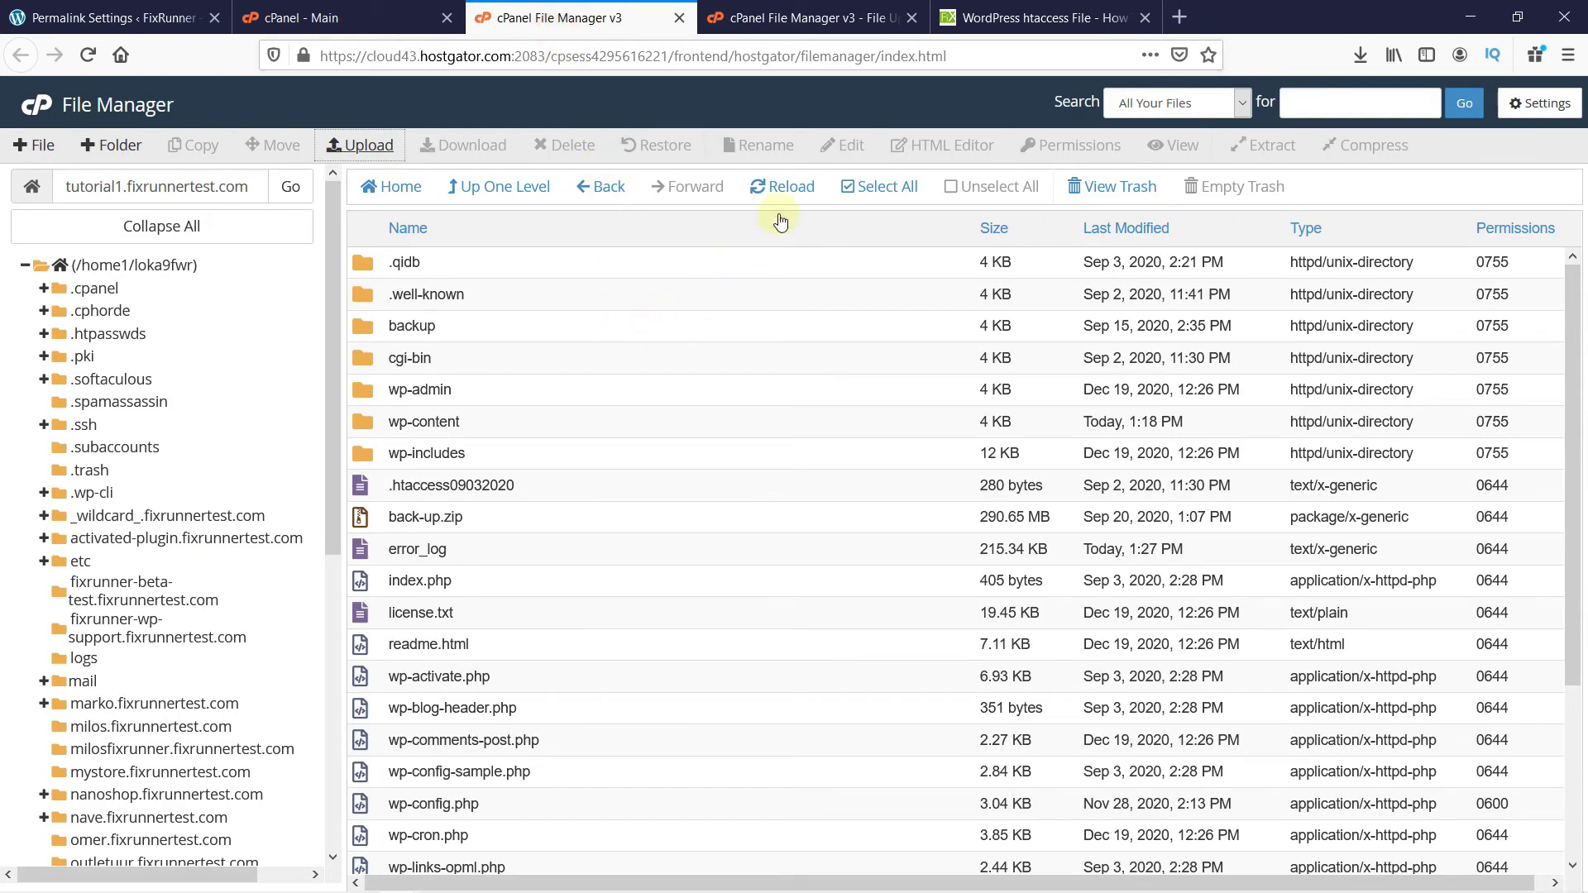
Reload the listing and rename the uploaded .htaccess.txt to .htaccess by dropping the .txt extension
left_click(782, 187)
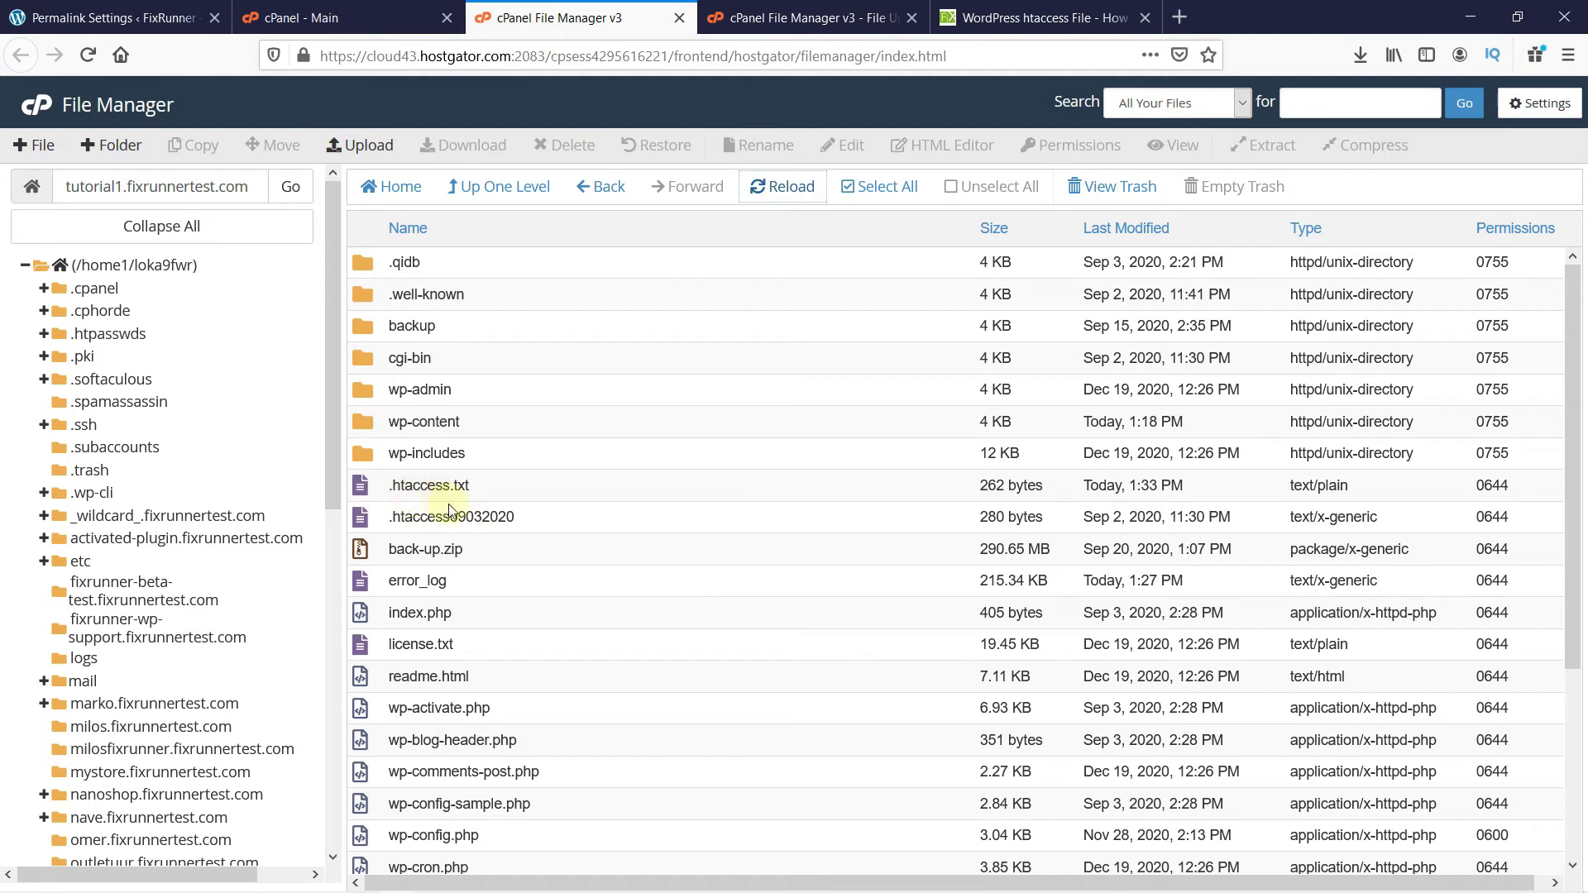
right_click(371, 488)
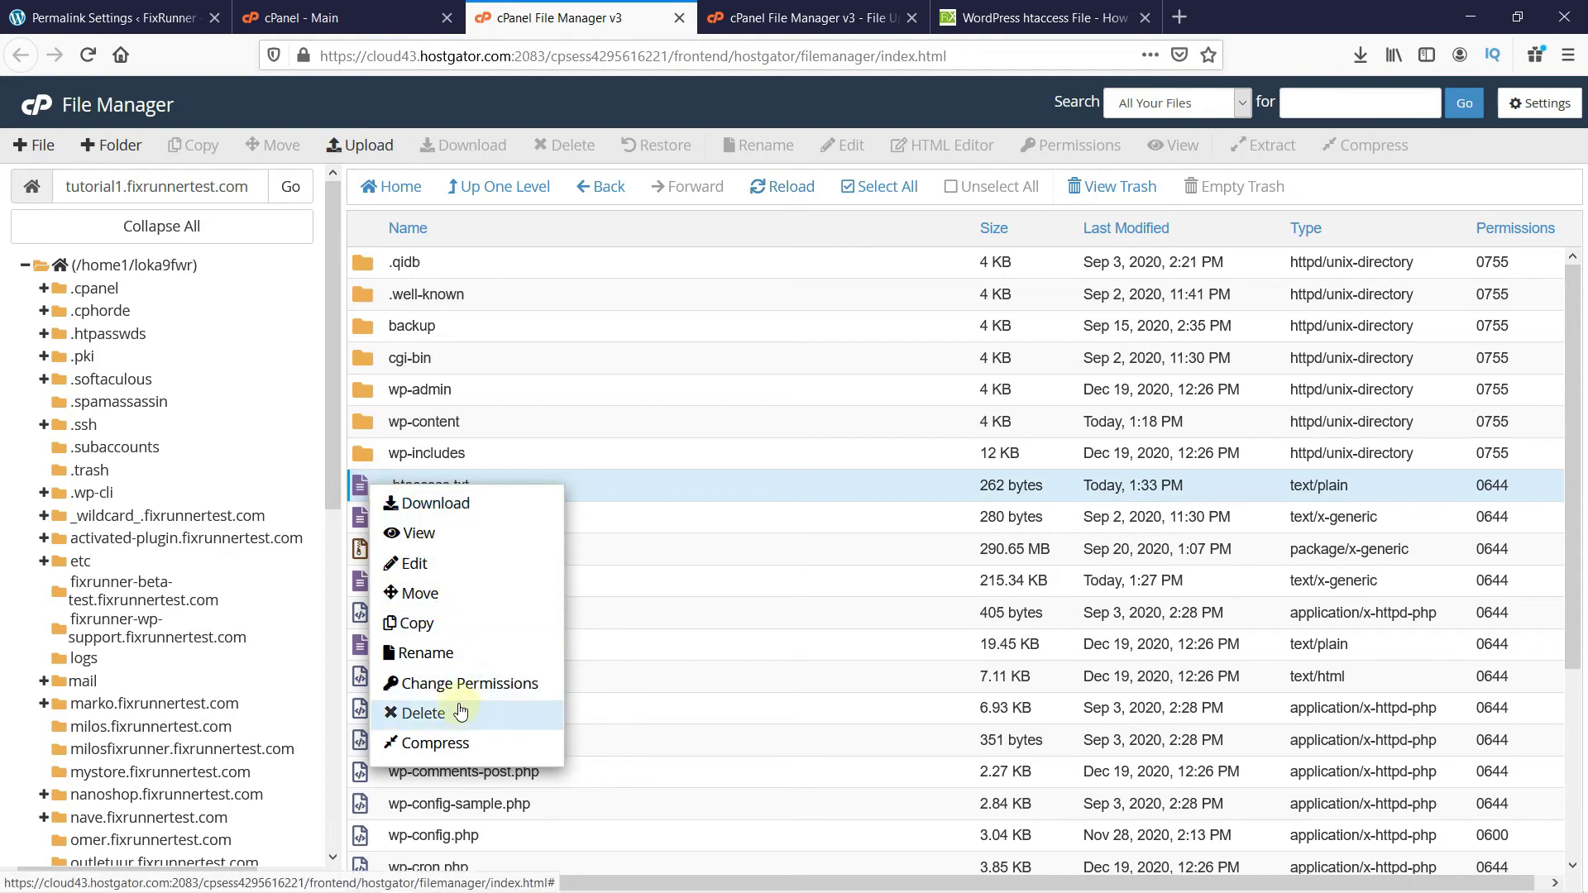
left_click(425, 652)
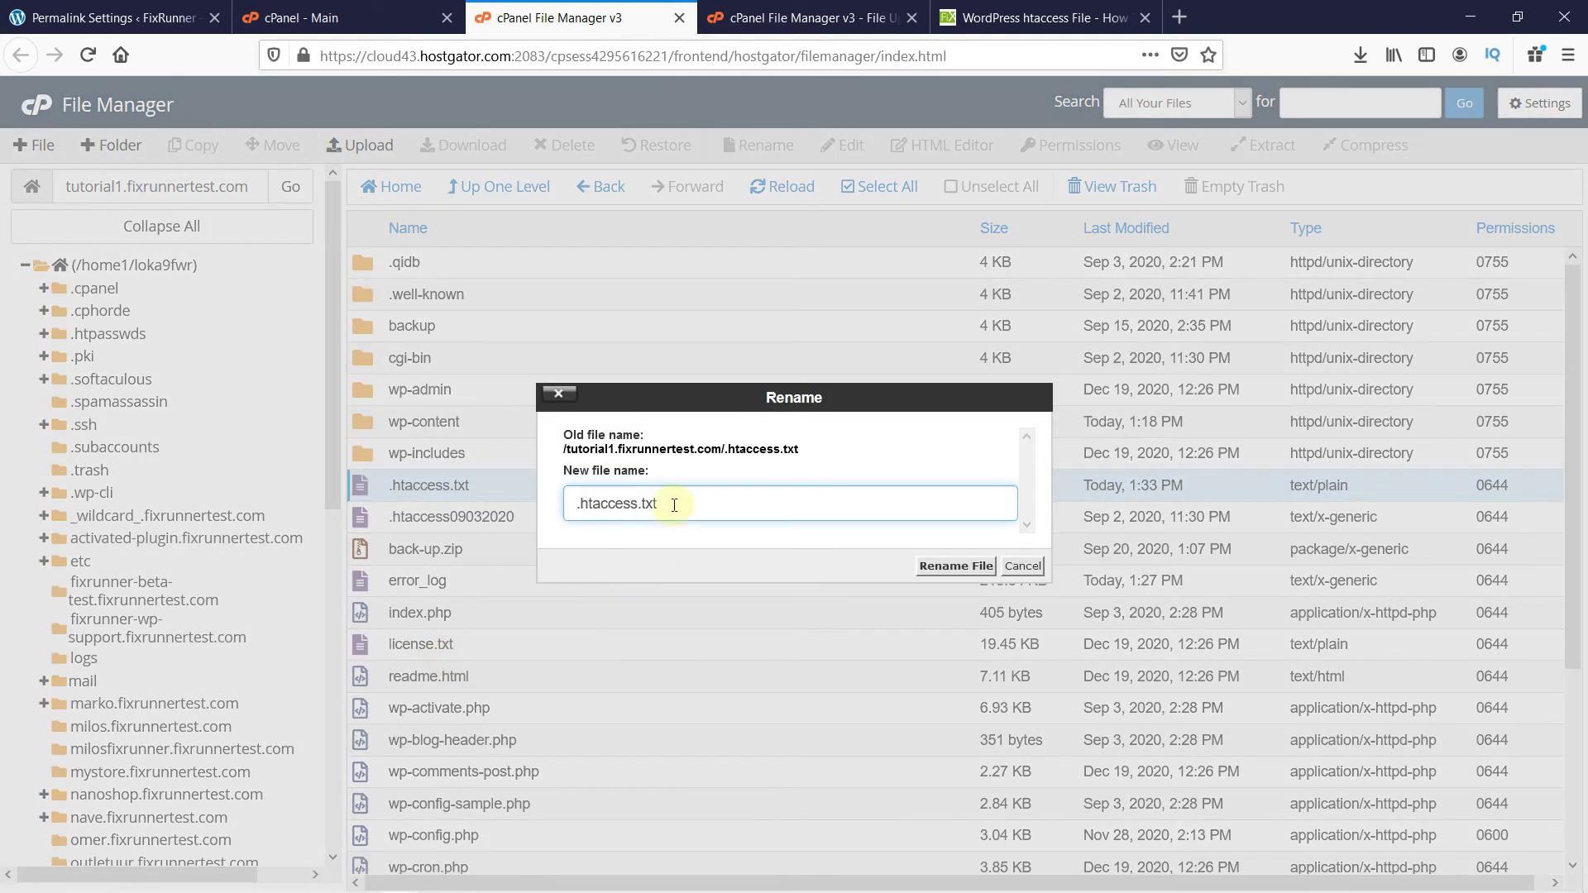
key("BackSpace")
key("BackSpace")
key("BackSpace")
left_click(938, 569)
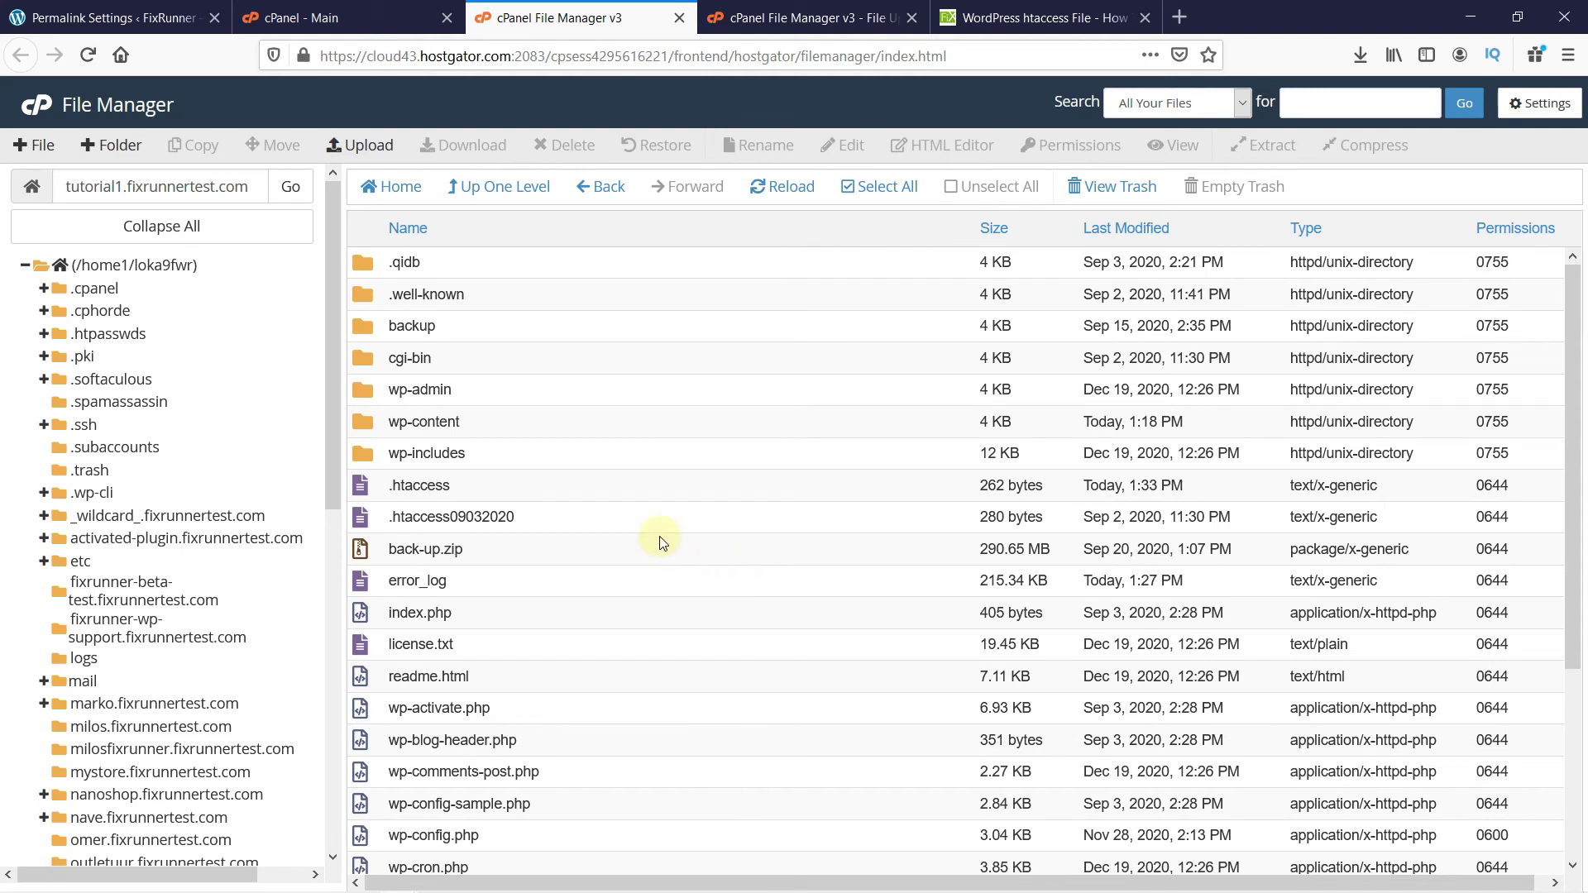